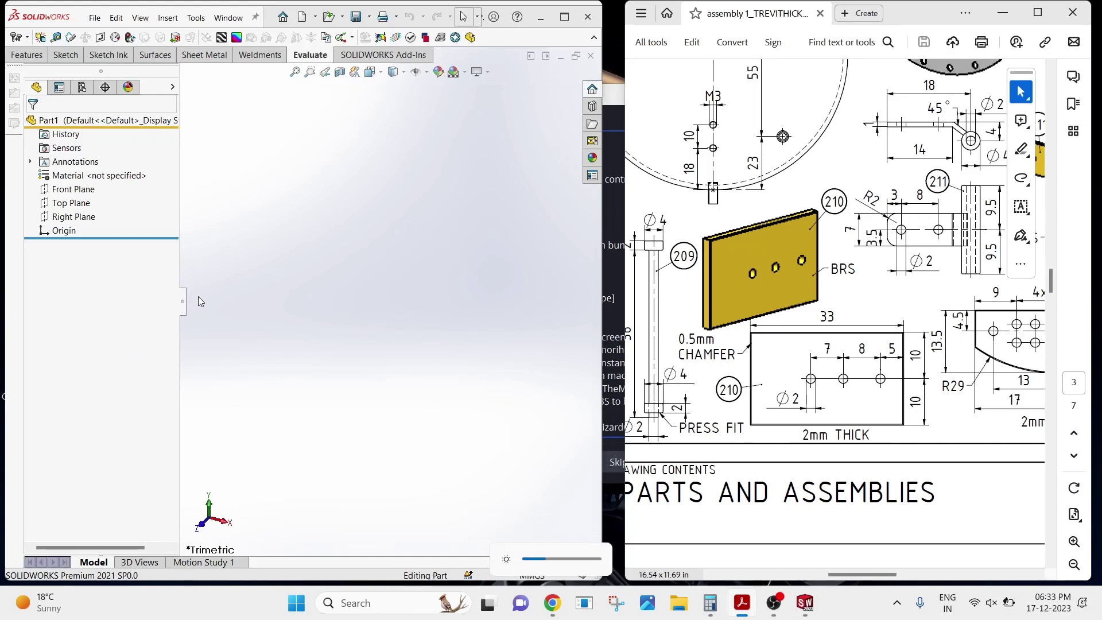
Start a new sketch on the Front Plane and pick the Corner Rectangle tool.
left_click(73, 189)
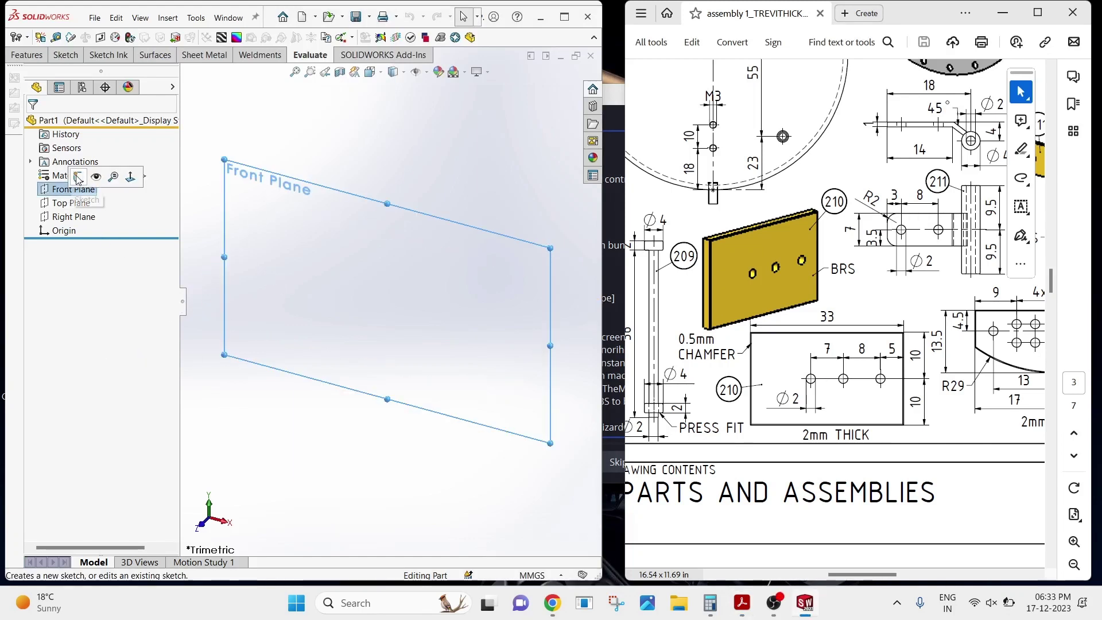
left_click(78, 178)
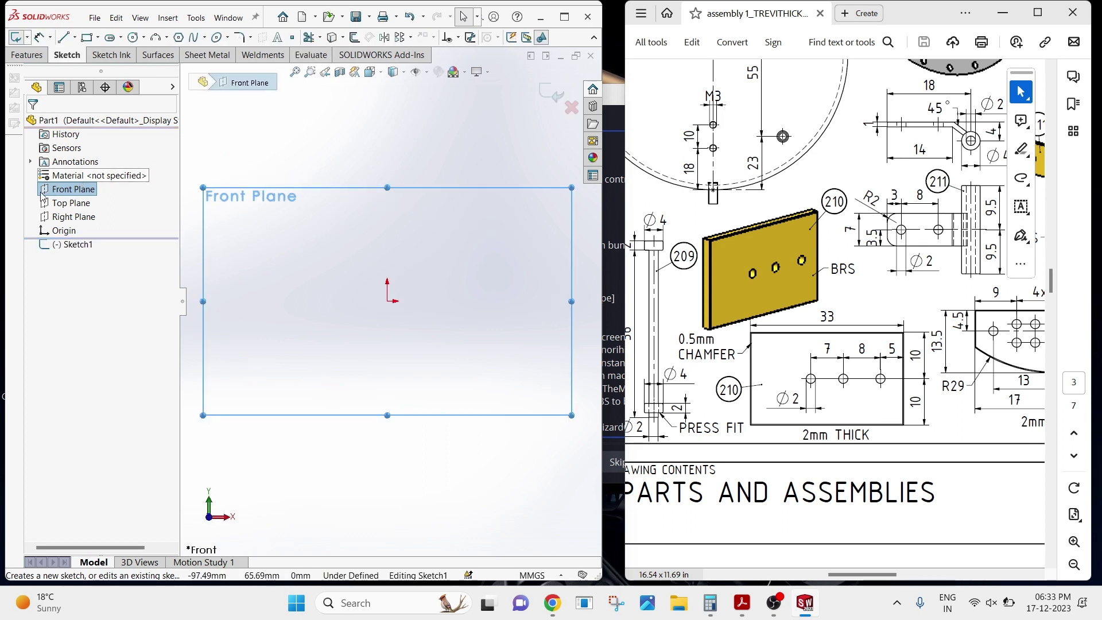
left_click(86, 37)
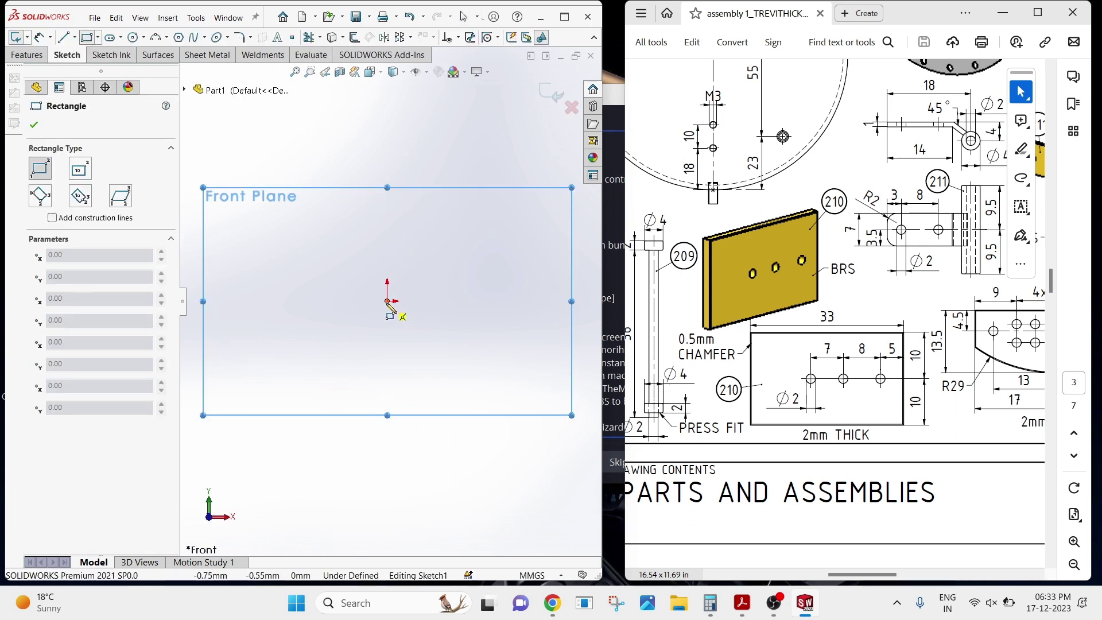
Draw a corner rectangle with its first corner at the origin.
left_click(387, 300)
left_click(522, 246)
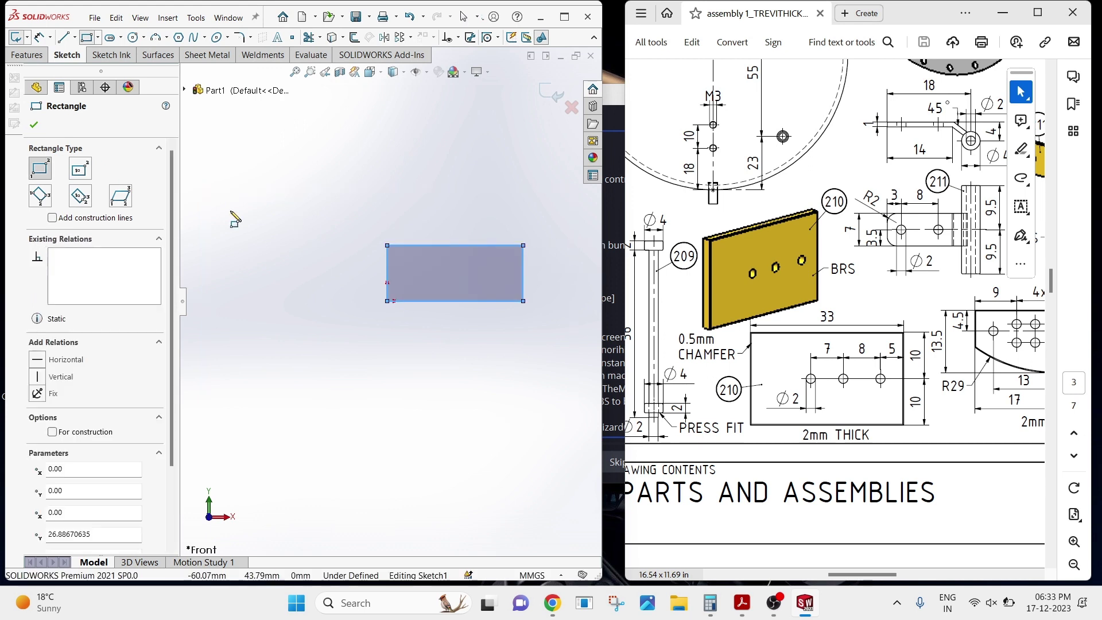
left_click(35, 125)
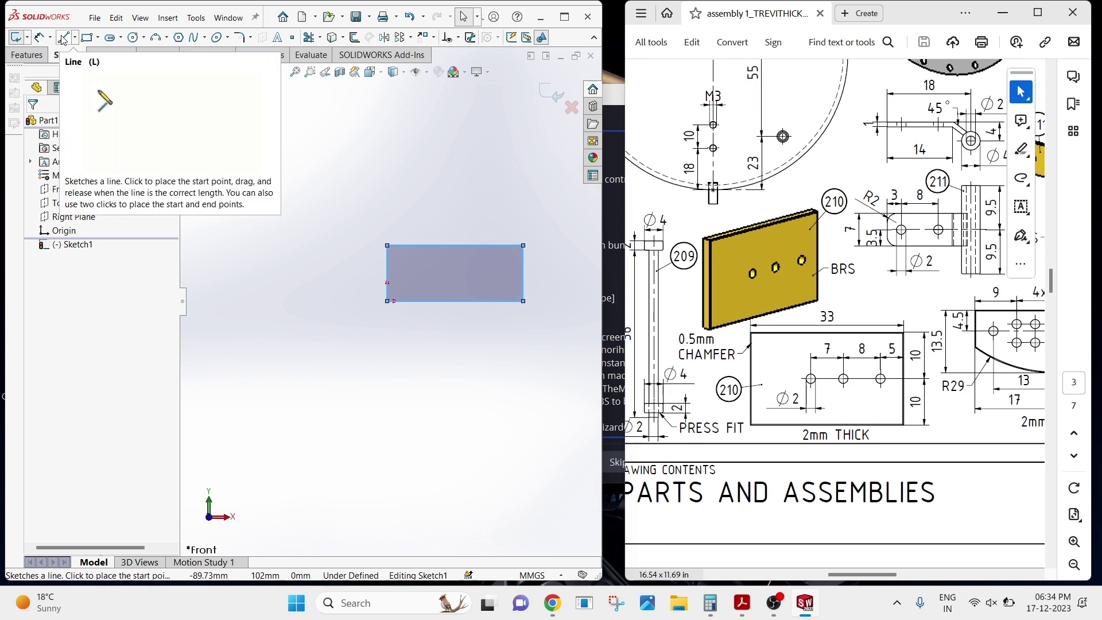
left_click(347, 184)
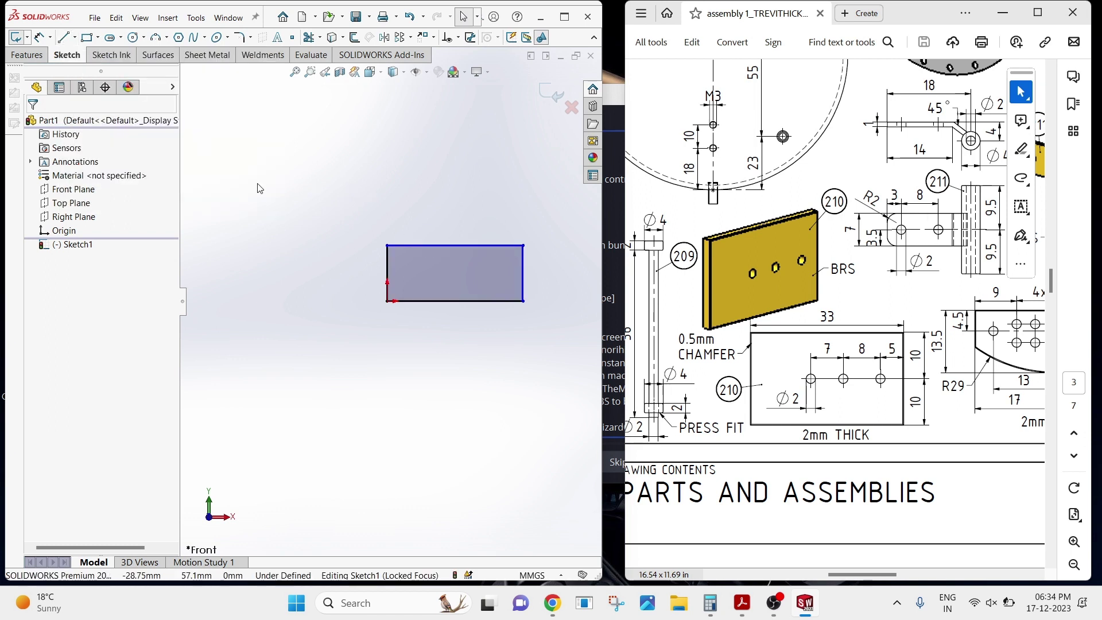
Dimension the rectangle's right edge to 20 mm and bottom edge to 33 mm.
left_click(39, 37)
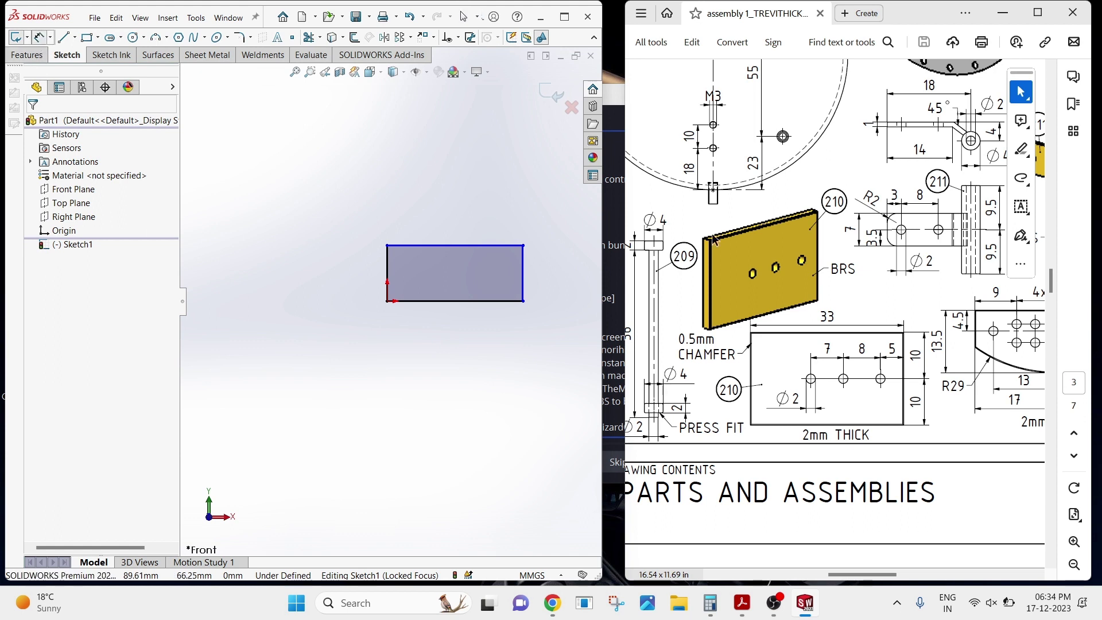
left_click(523, 271)
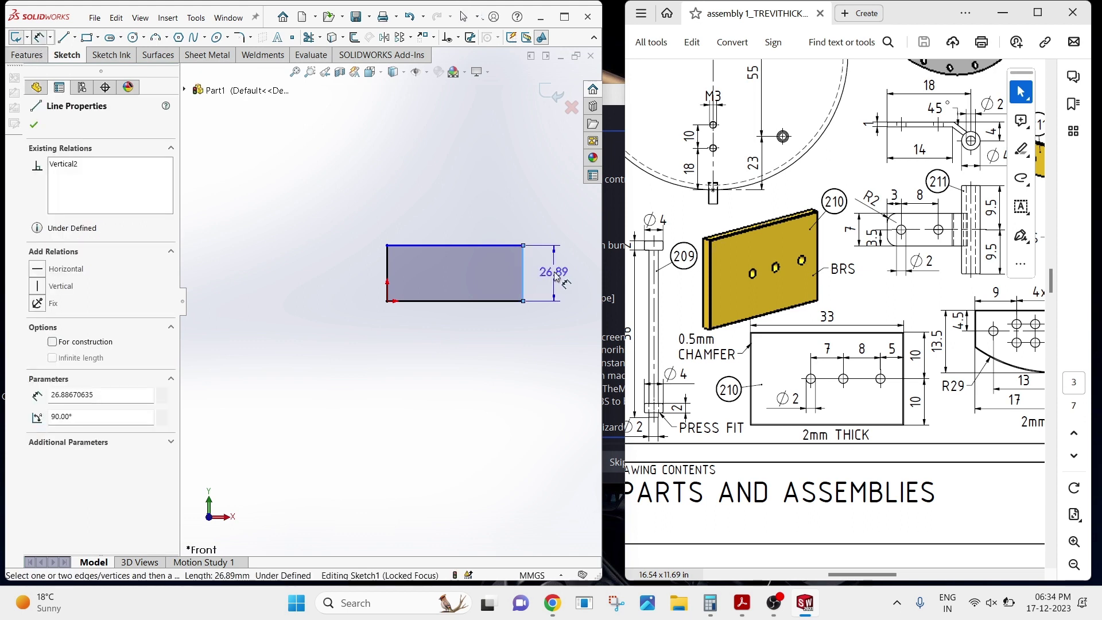
left_click(560, 278)
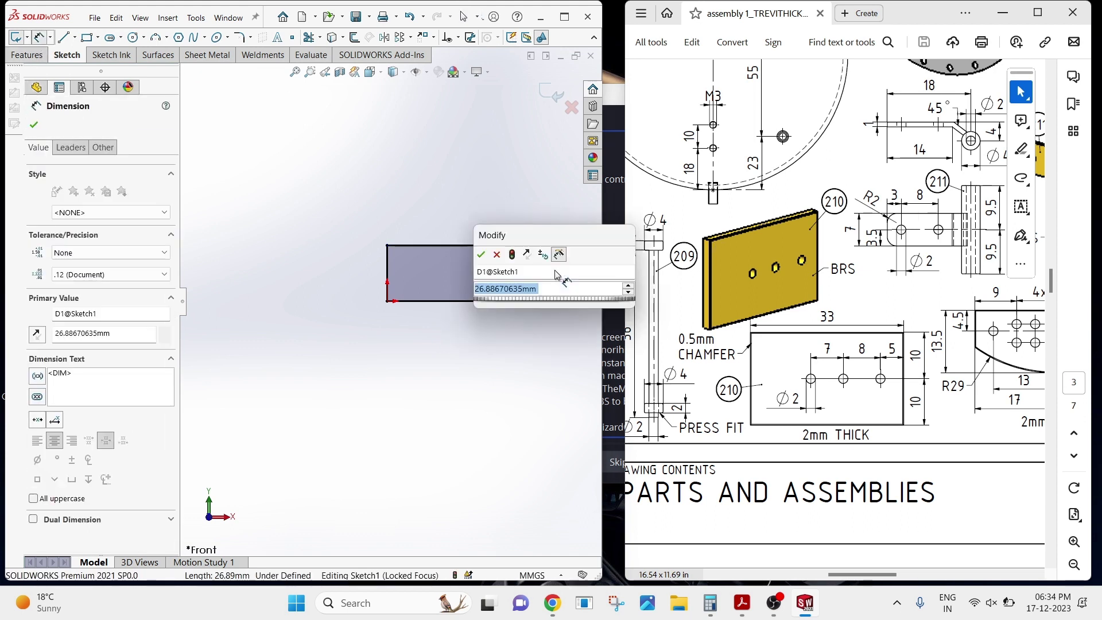
type("20")
left_click(482, 255)
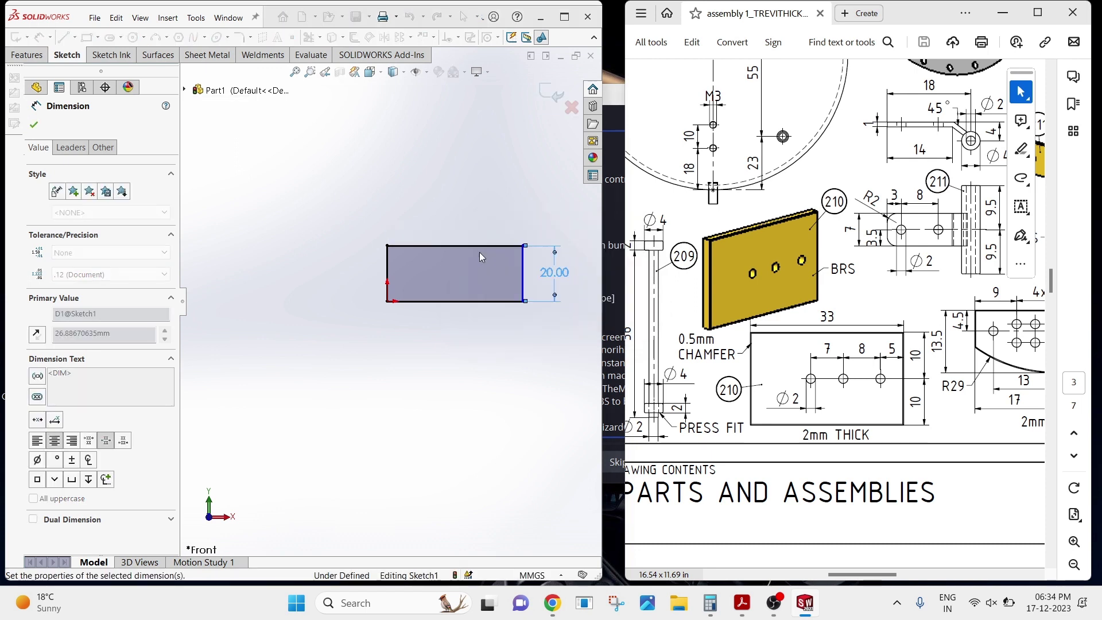
left_click(466, 300)
left_click(443, 350)
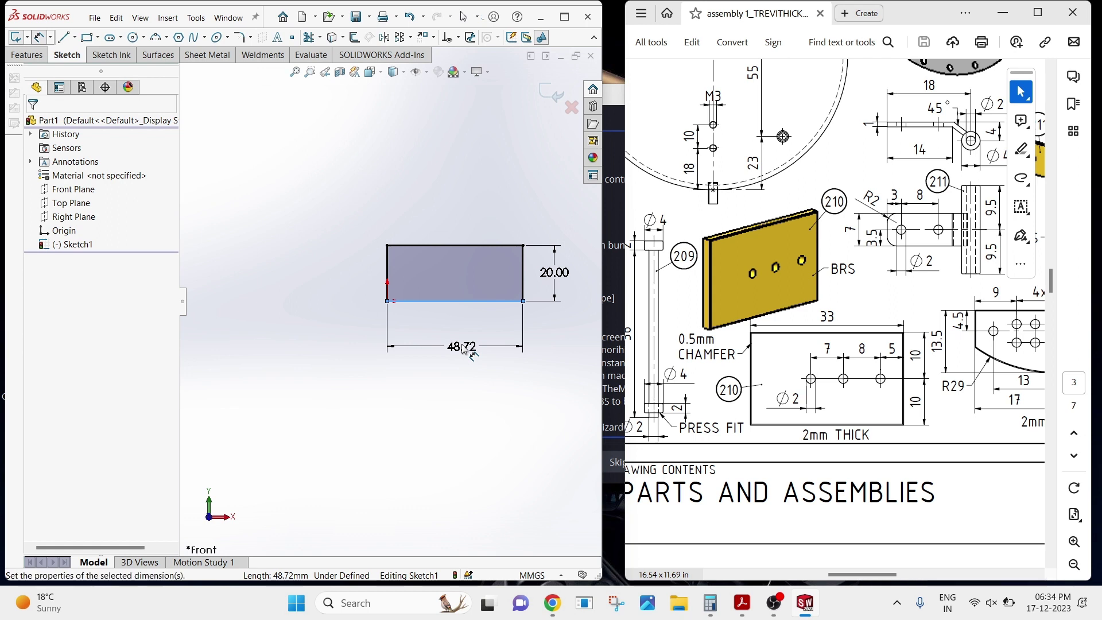
type("33")
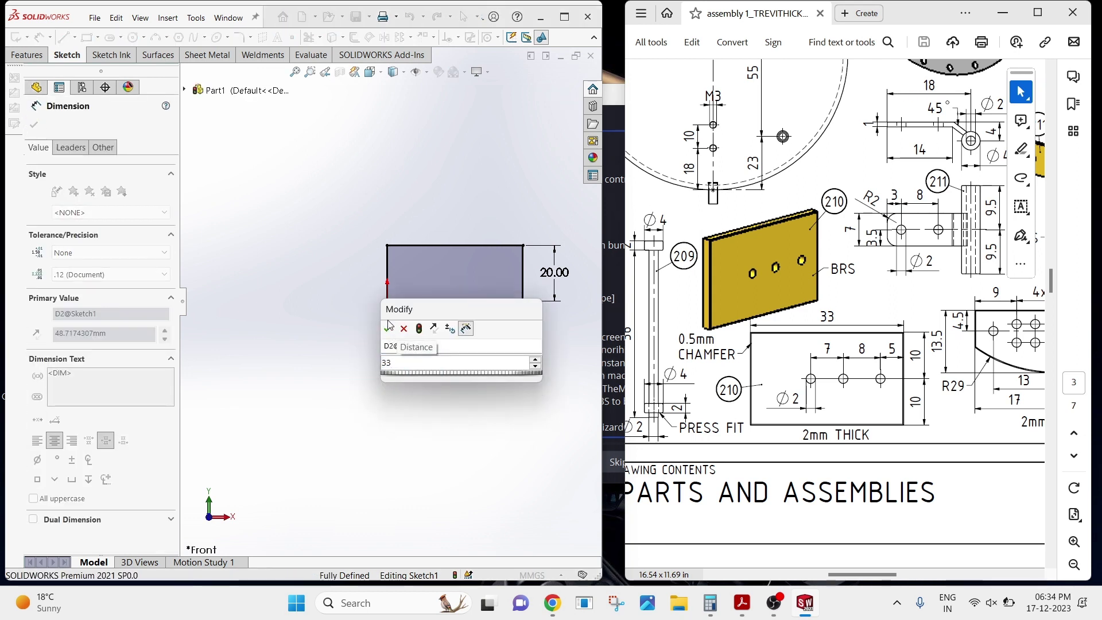
left_click(389, 331)
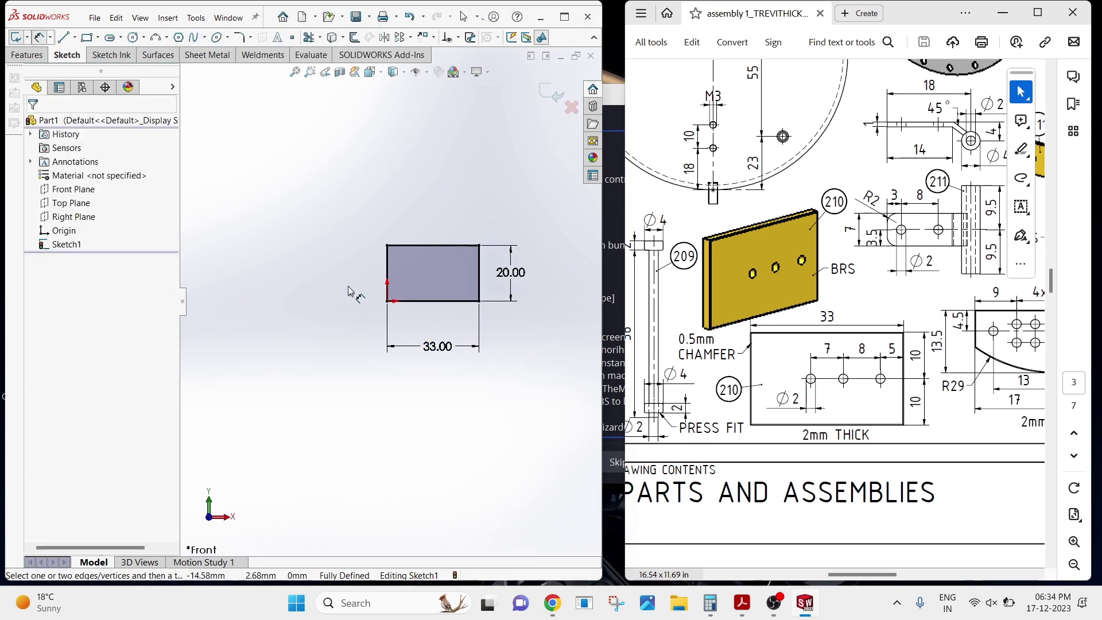
scroll(507, 255, "down", 1)
scroll(506, 255, "down", 1)
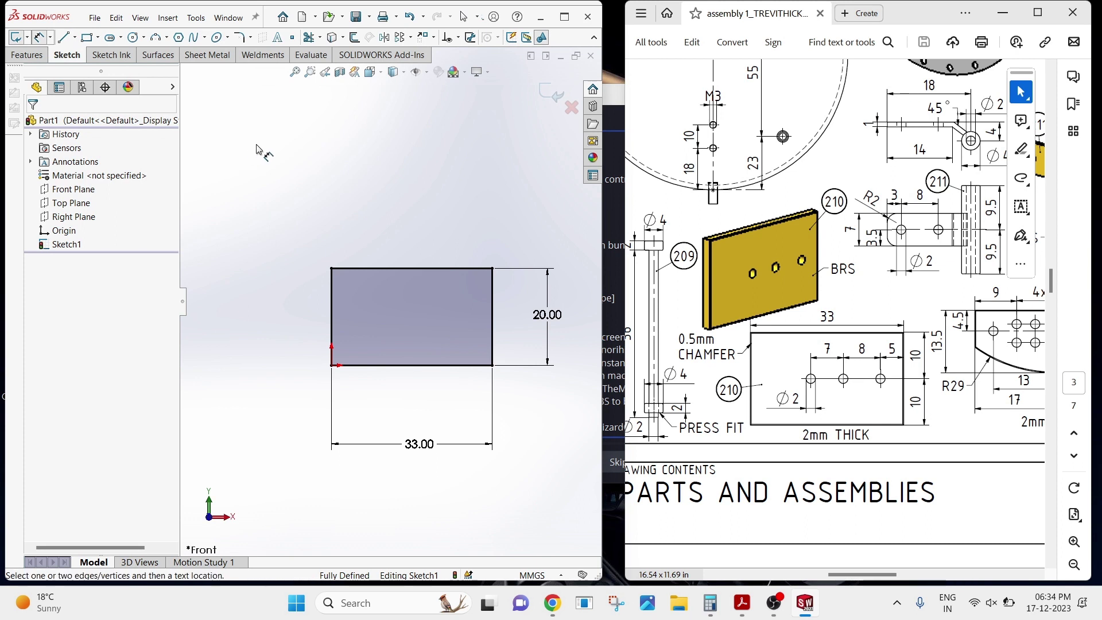
Draw a horizontal construction line joining the midpoints of the rectangle's side edges.
left_click(65, 38)
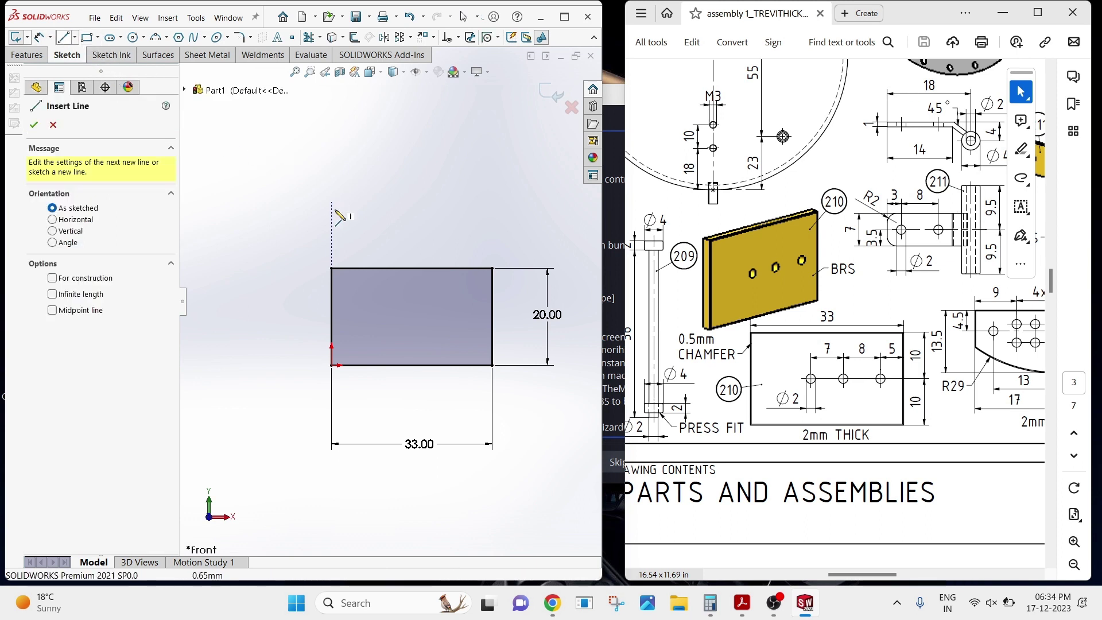
left_click(331, 316)
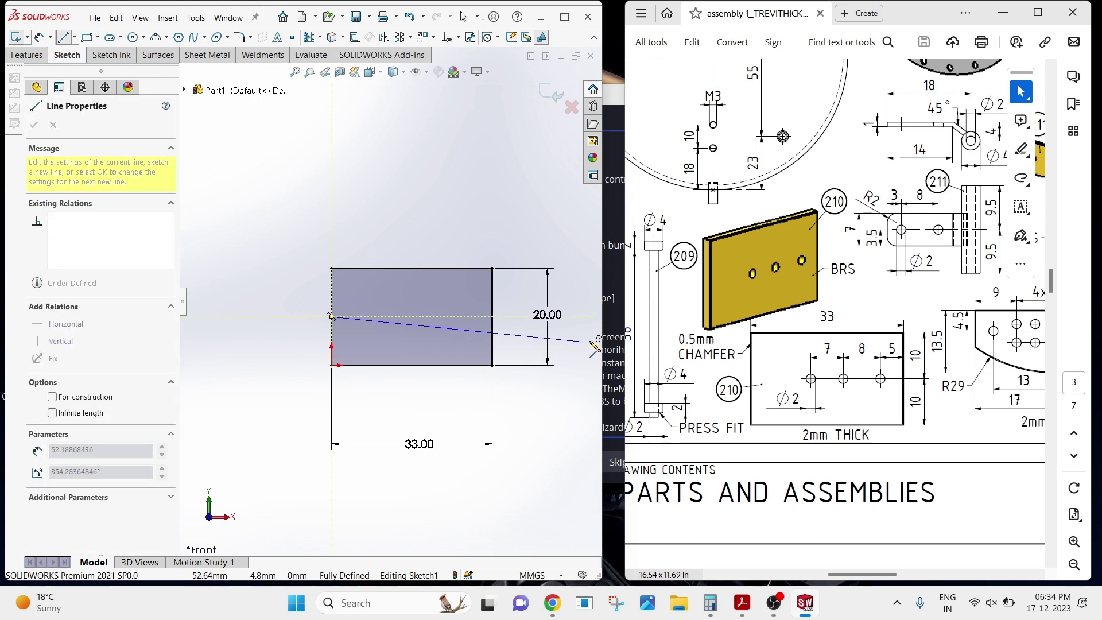
left_click(491, 316)
right_click(294, 177)
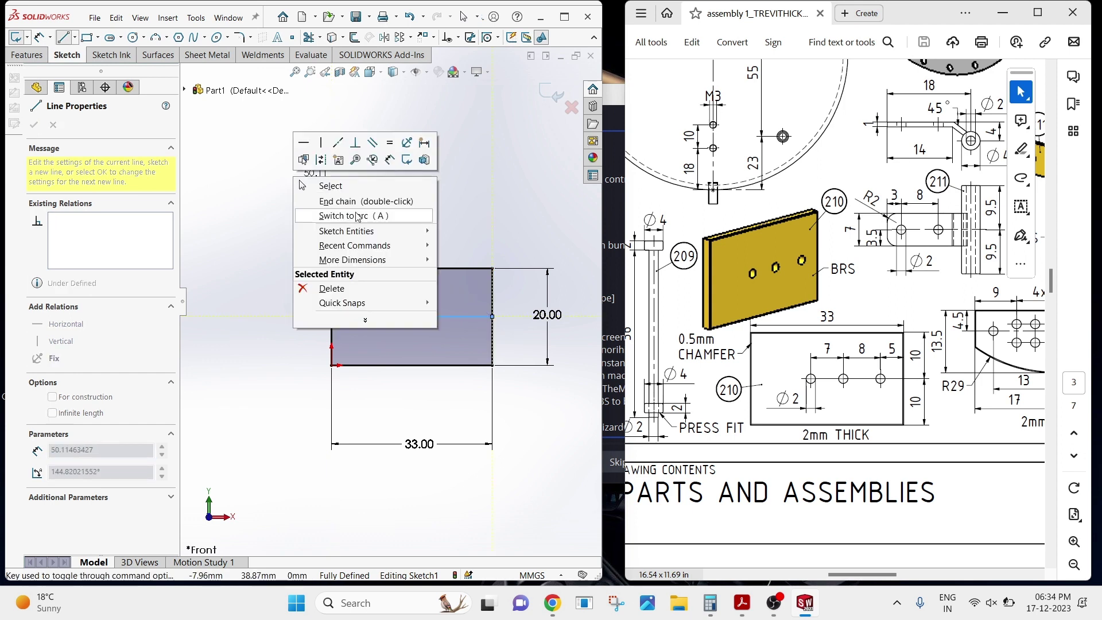
left_click(333, 187)
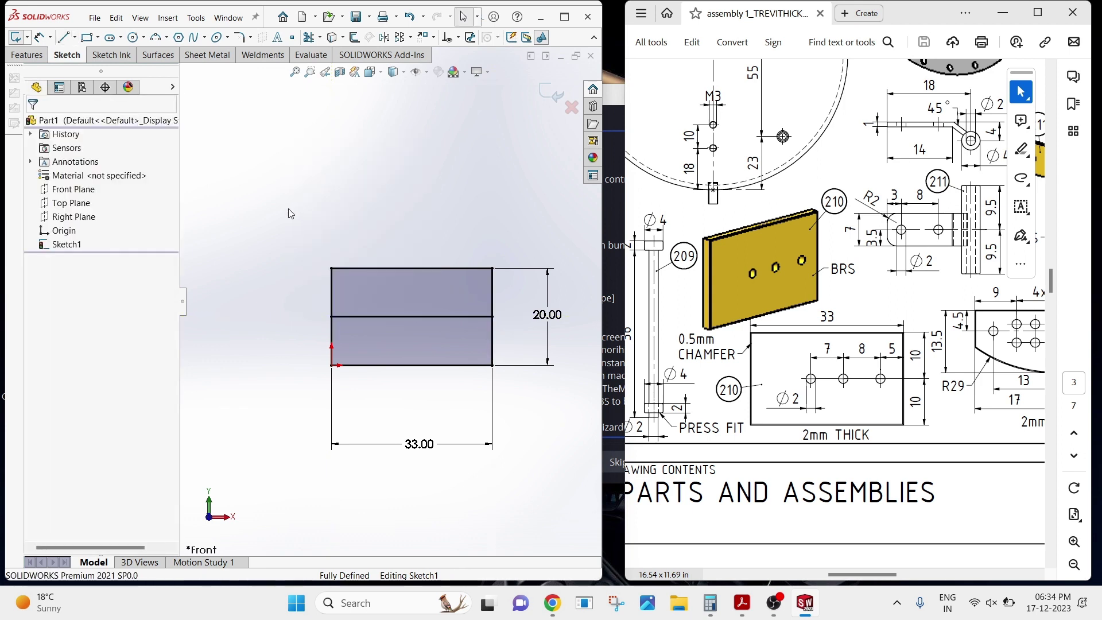
left_click(388, 316)
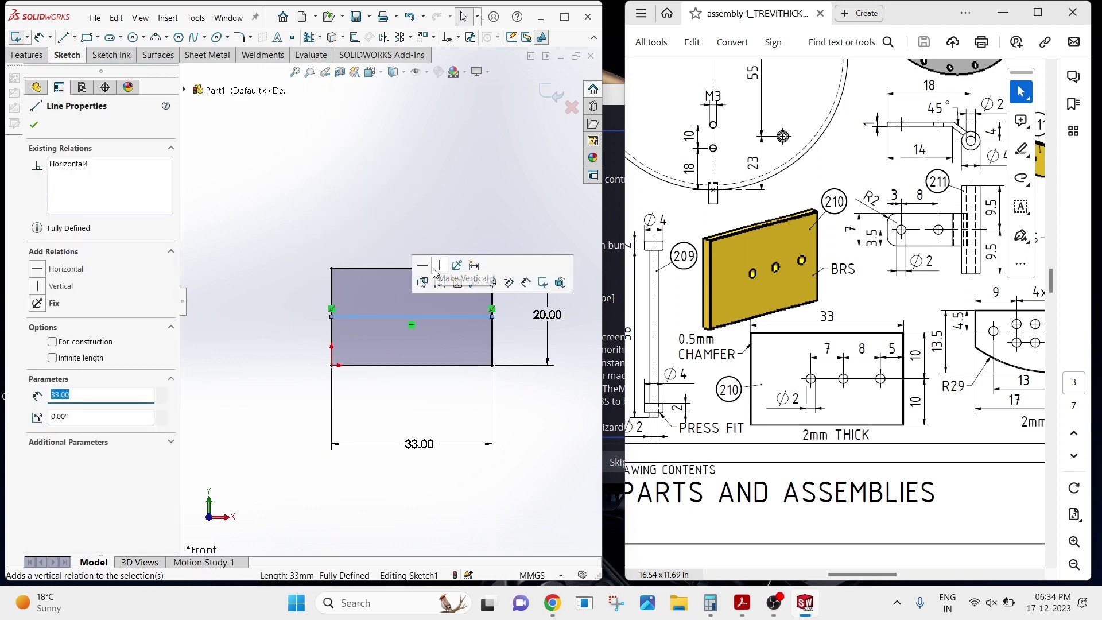
left_click(288, 180)
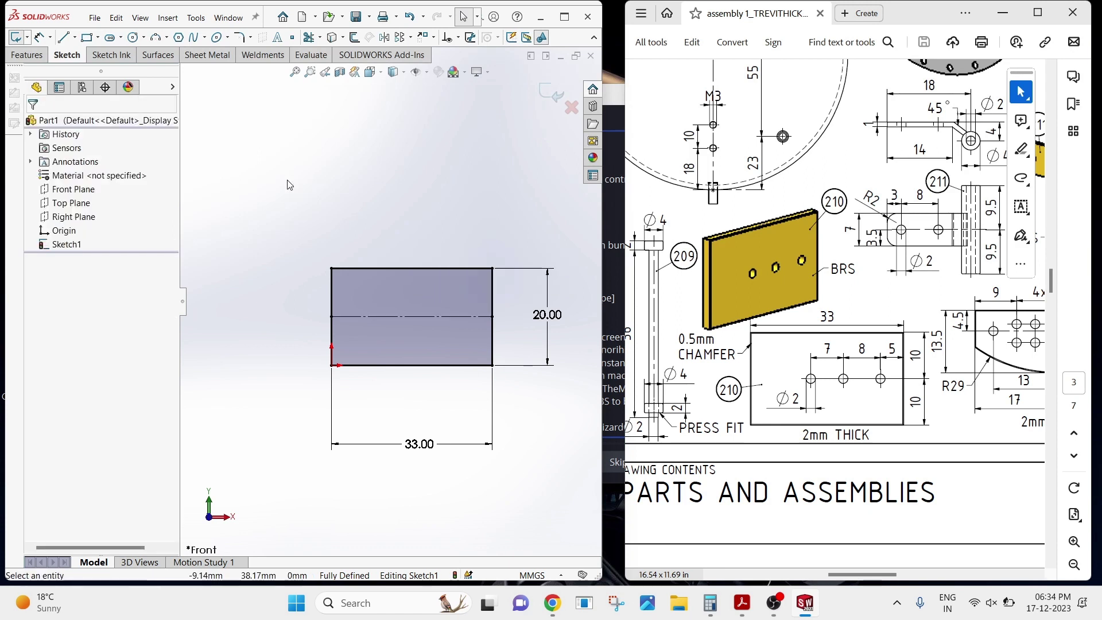
Draw three circles centred on the horizontal construction centerline.
left_click(133, 38)
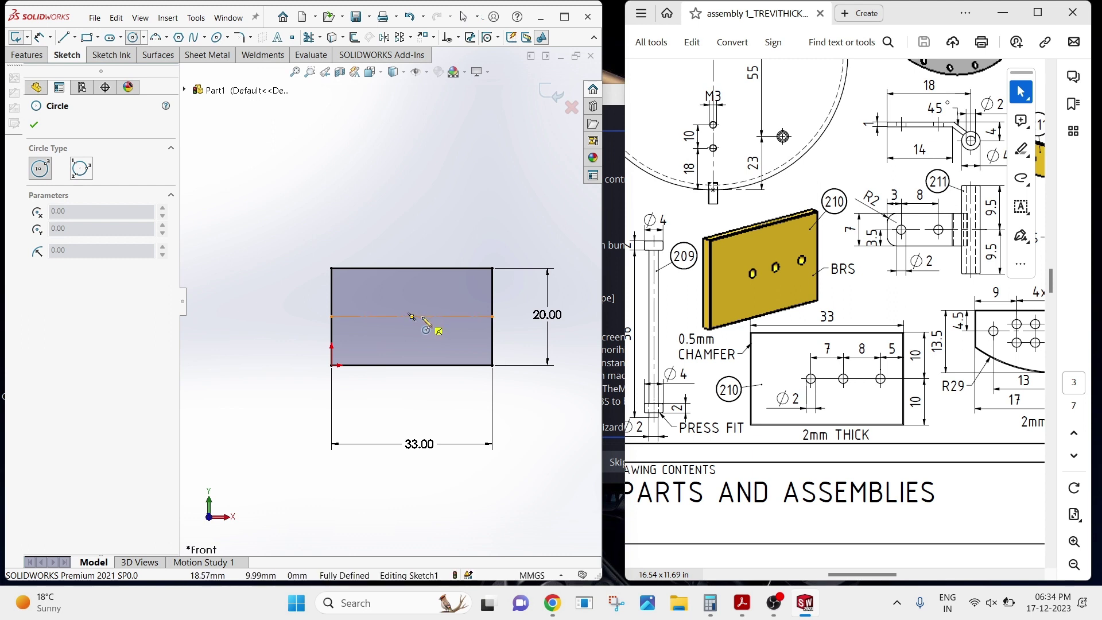
left_click(411, 316)
left_click(434, 316)
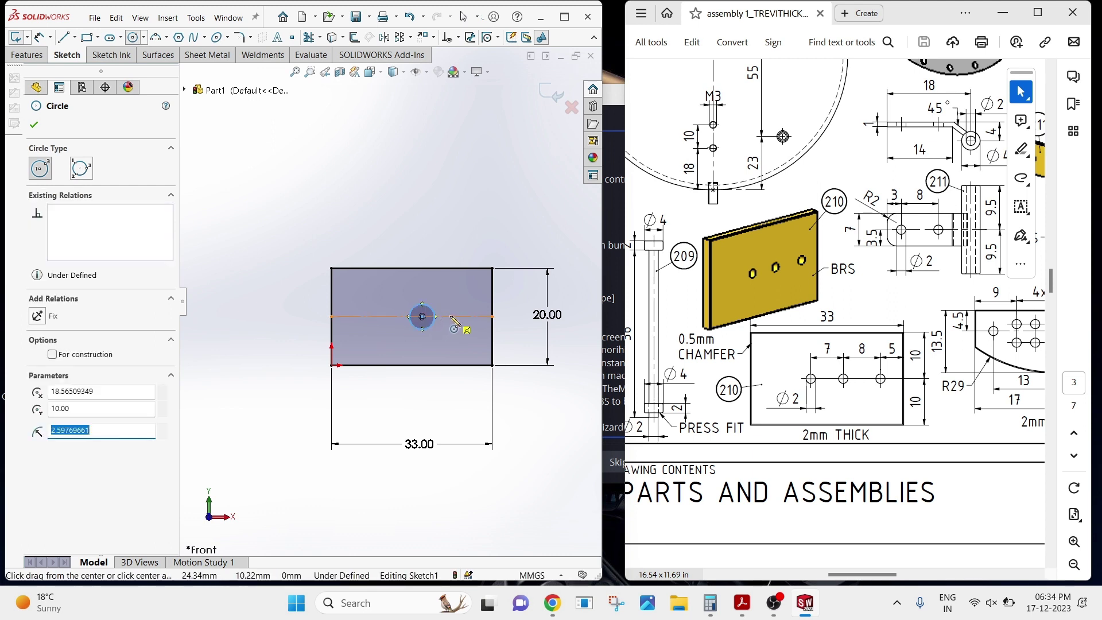
left_click(453, 316)
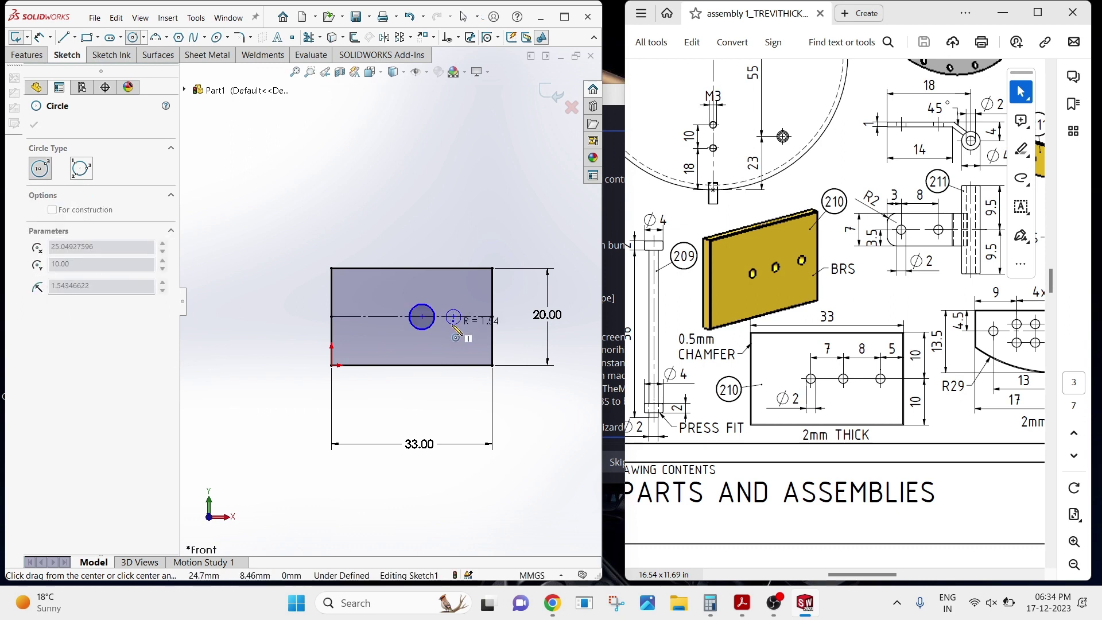
left_click(456, 327)
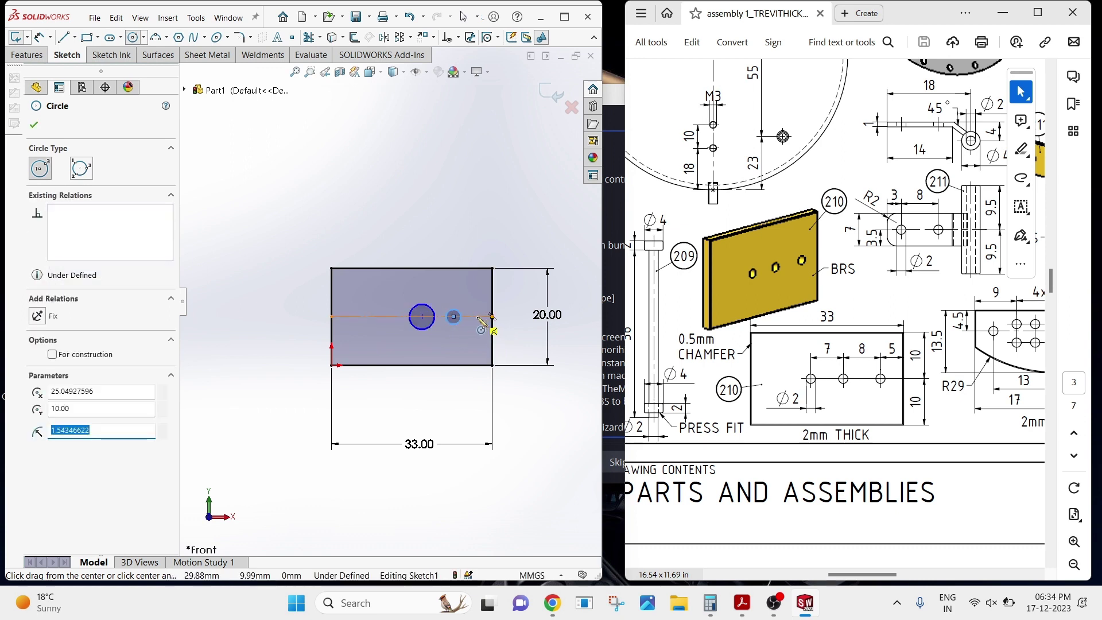
left_click(471, 316)
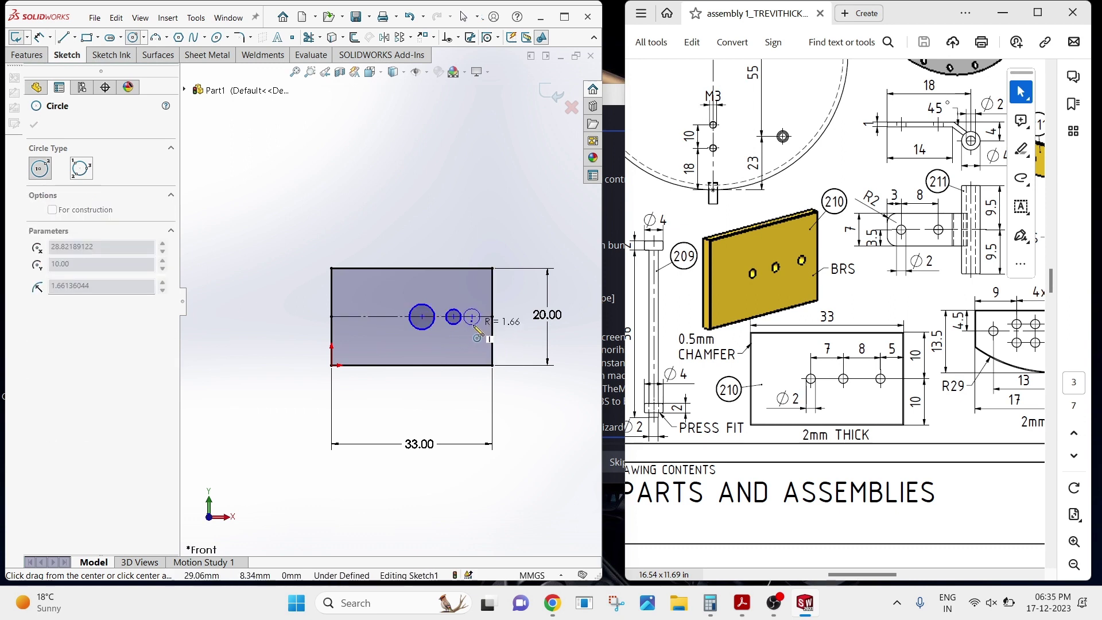
left_click(475, 327)
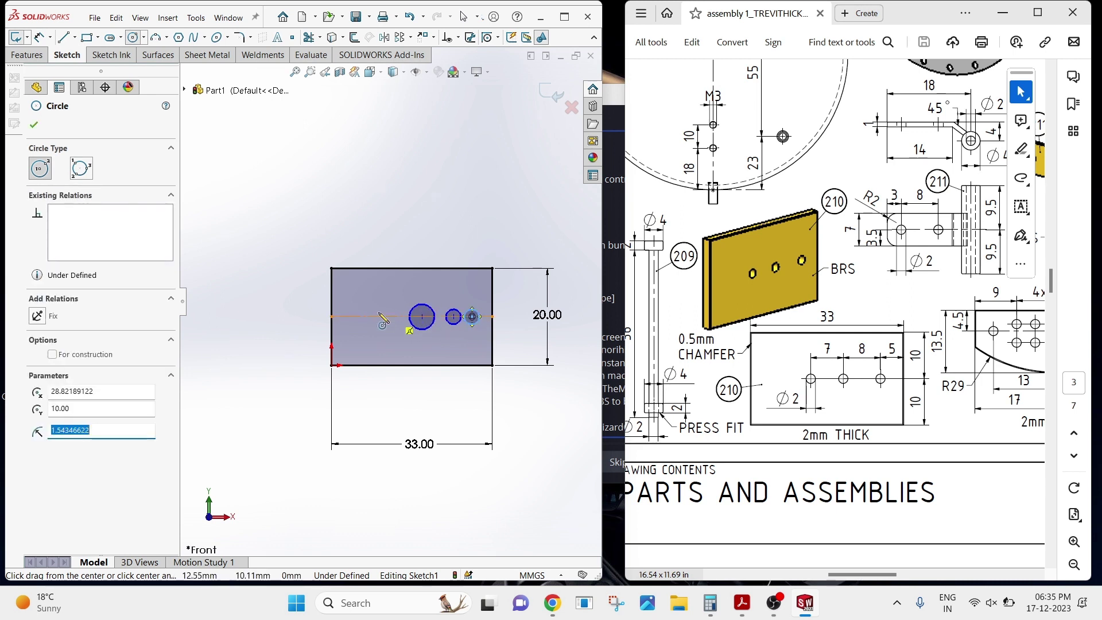
right_click(310, 253)
left_click(338, 257)
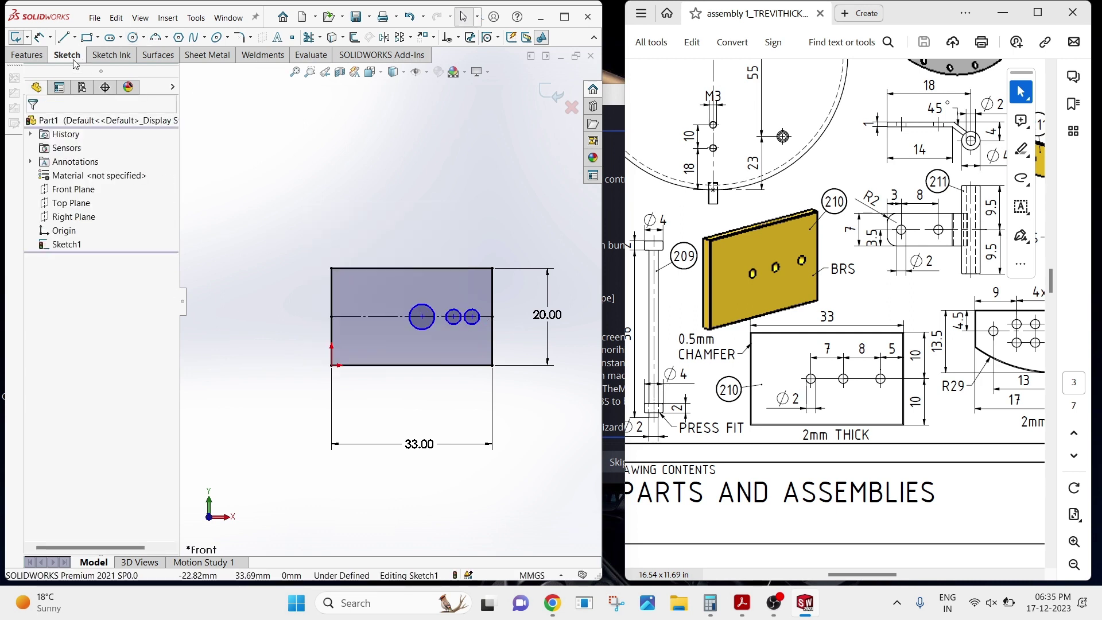
scroll(412, 330, "down", 2)
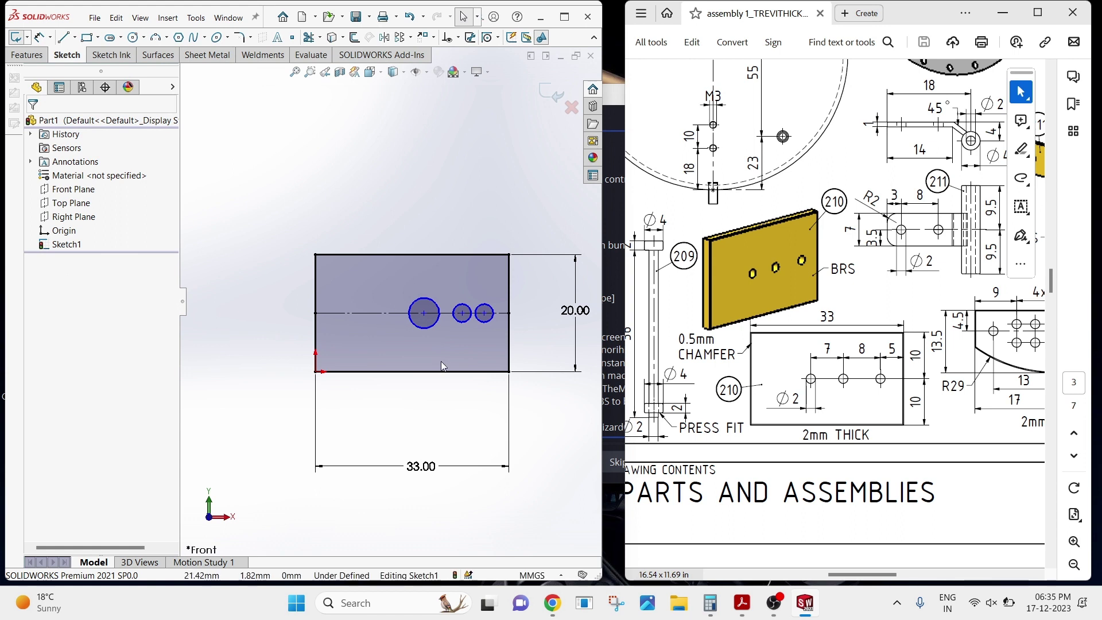
Apply an Equal relation to all three circles.
left_click(422, 328)
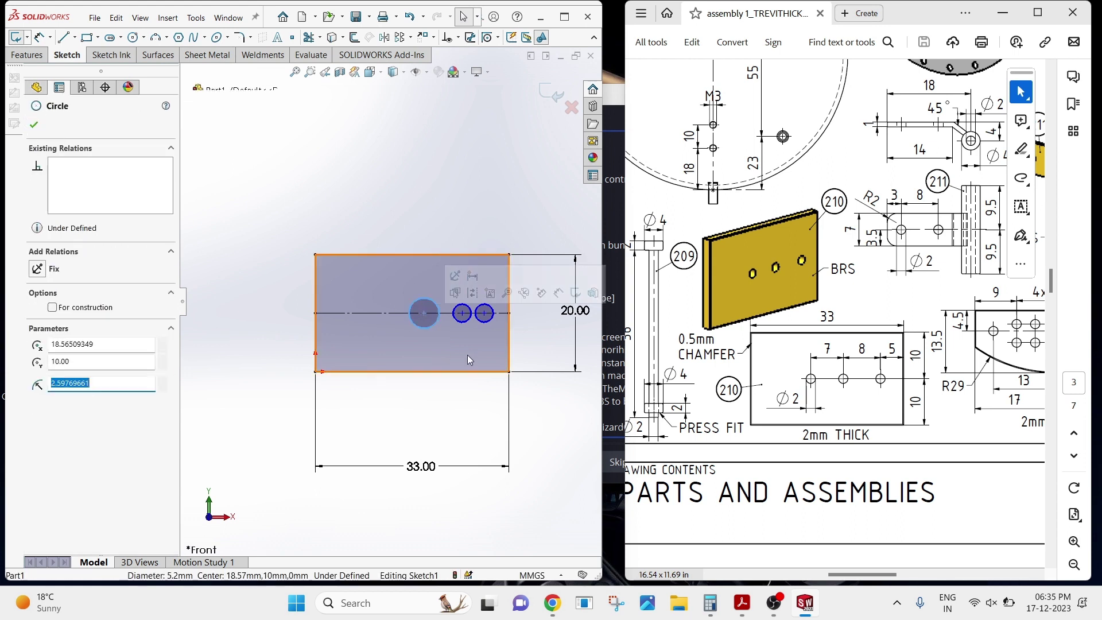
left_click(461, 321, "ctrl")
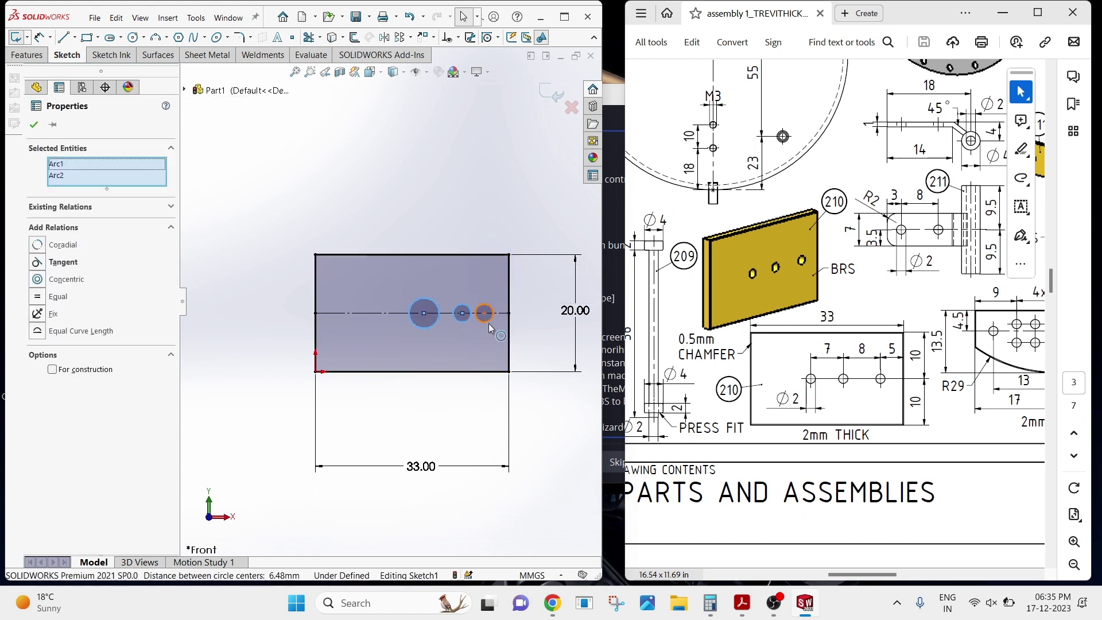
left_click(487, 322, "ctrl")
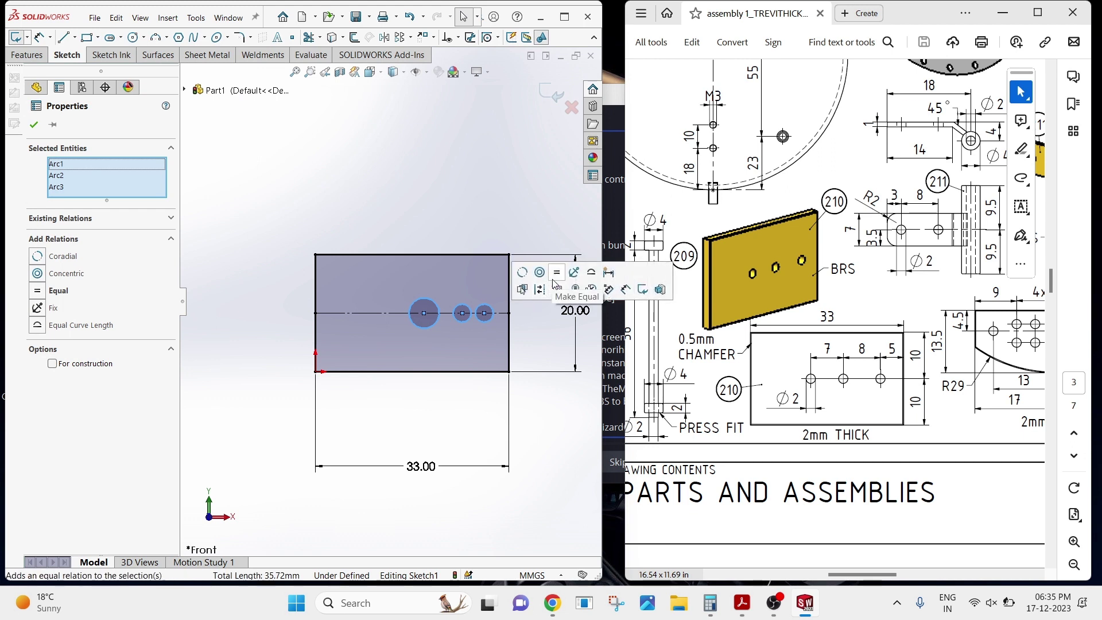
left_click(556, 278)
Dimension the circle diameter as 2 mm.
left_click(415, 195)
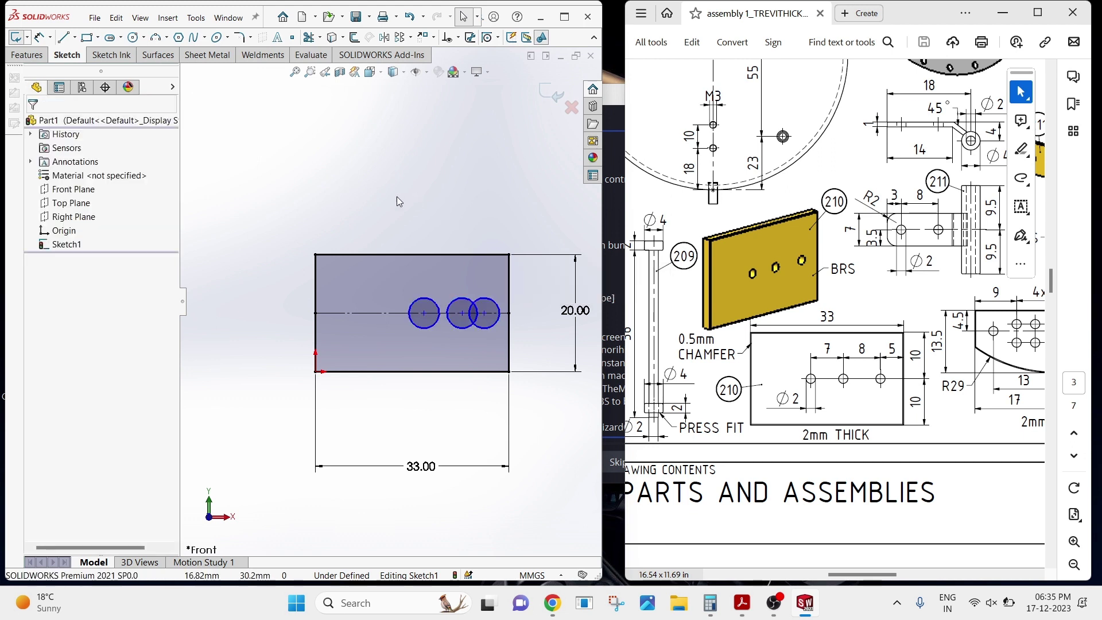
left_click(37, 38)
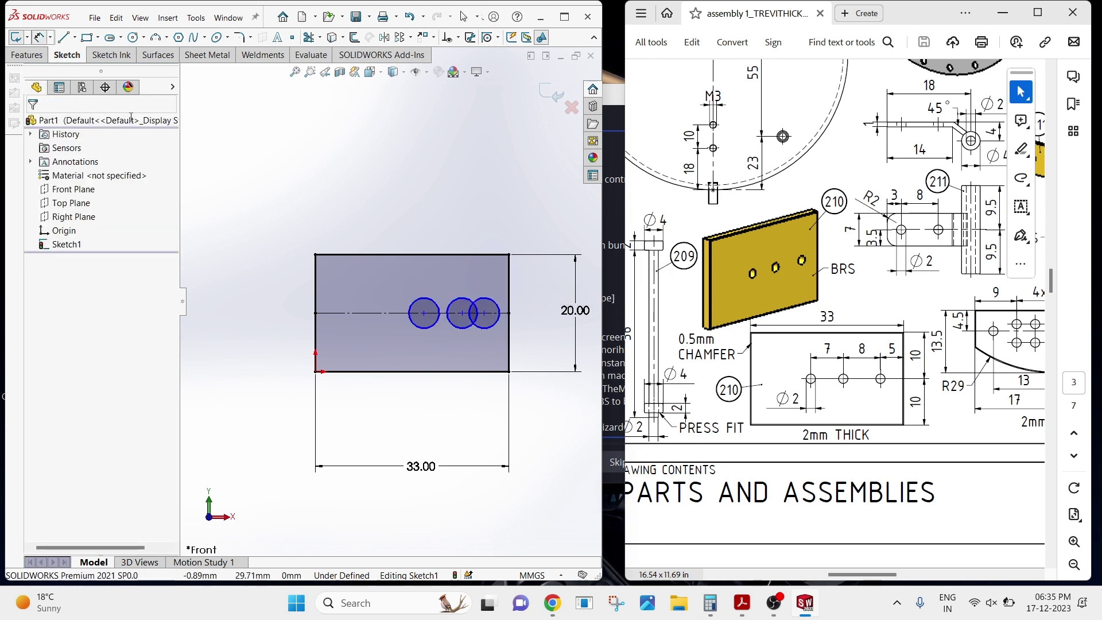
left_click(432, 326)
left_click(397, 346)
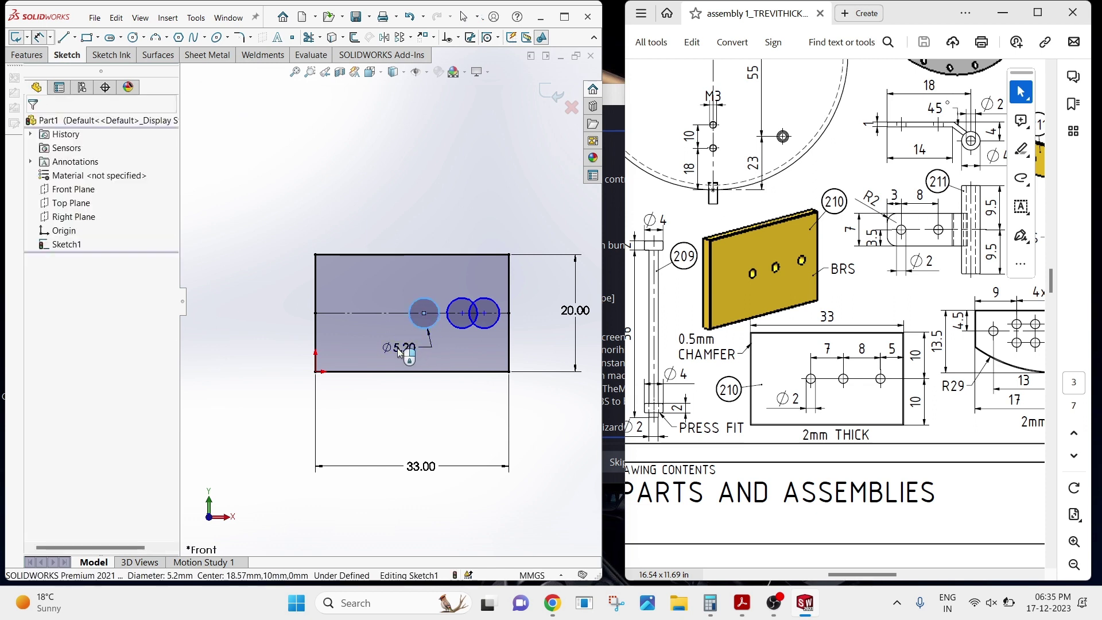
type("2")
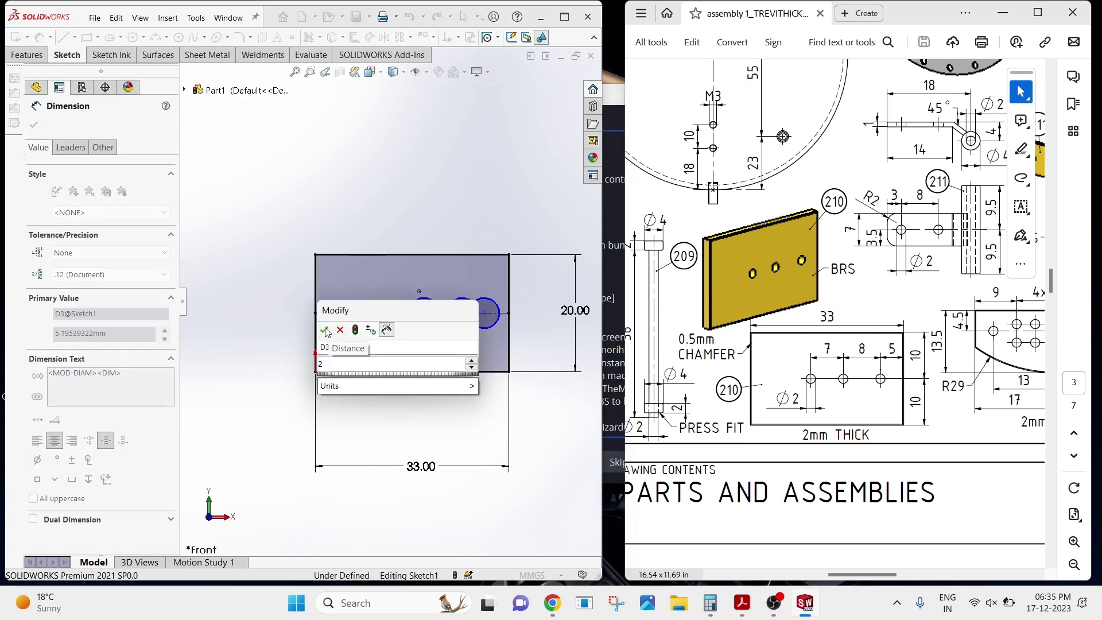
left_click(325, 330)
left_click(350, 195)
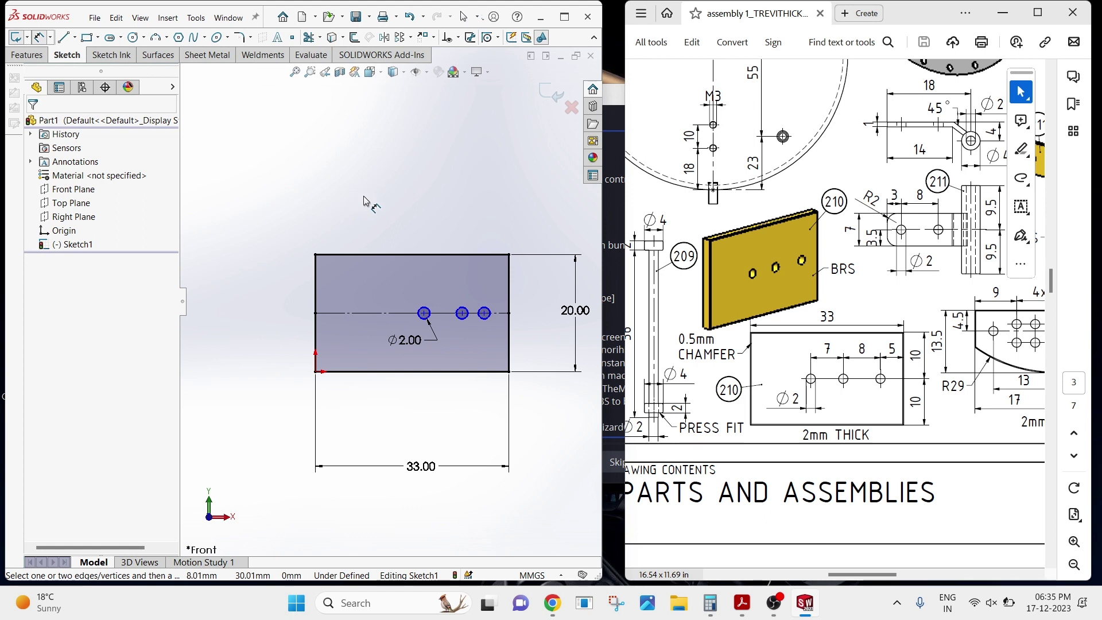
scroll(480, 288, "down", 2)
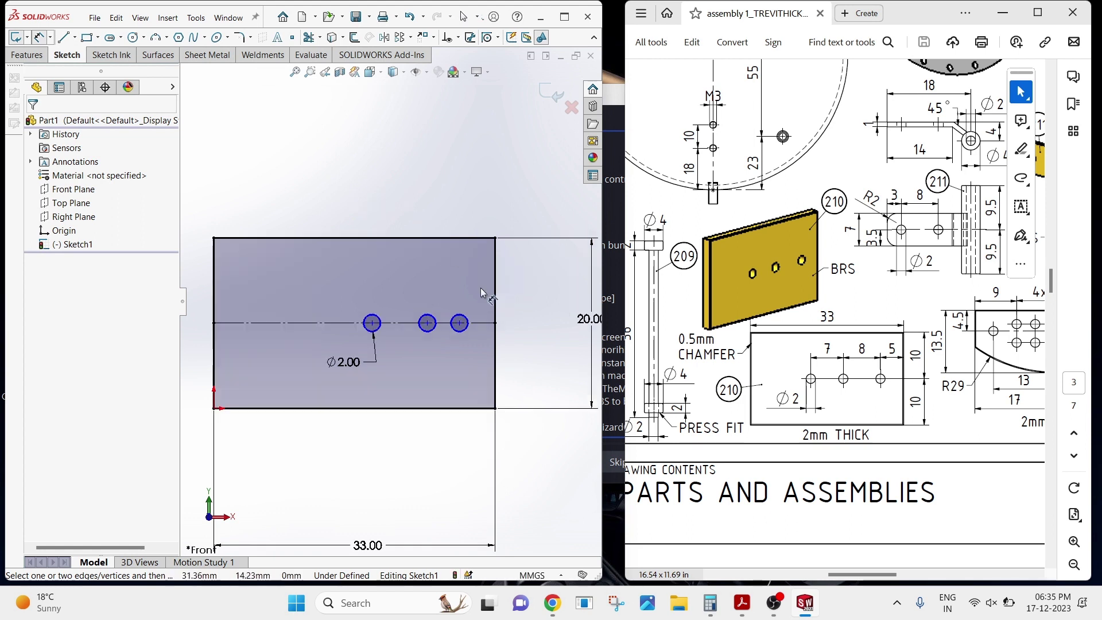
Place the rightmost circle 5 mm from the plate's right edge.
left_click(460, 333)
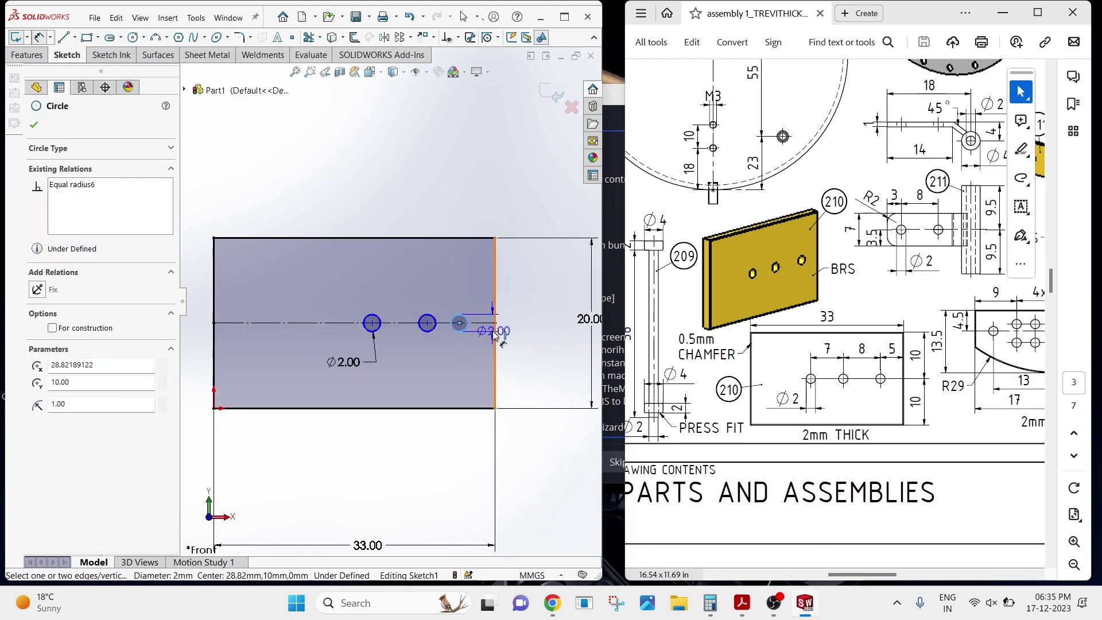
left_click(497, 337)
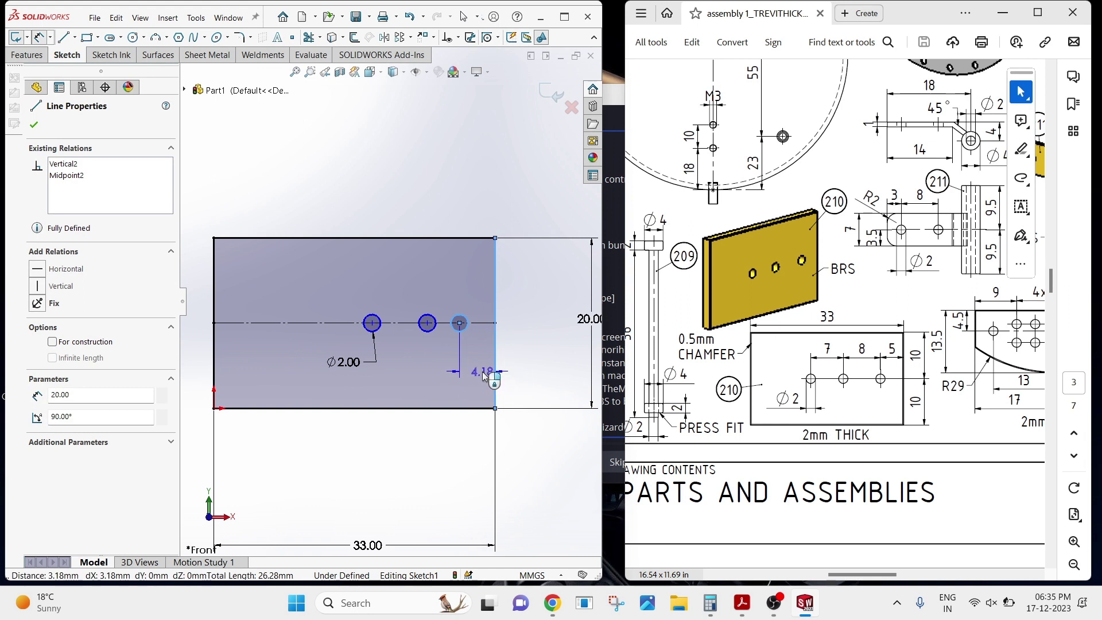
left_click(483, 377)
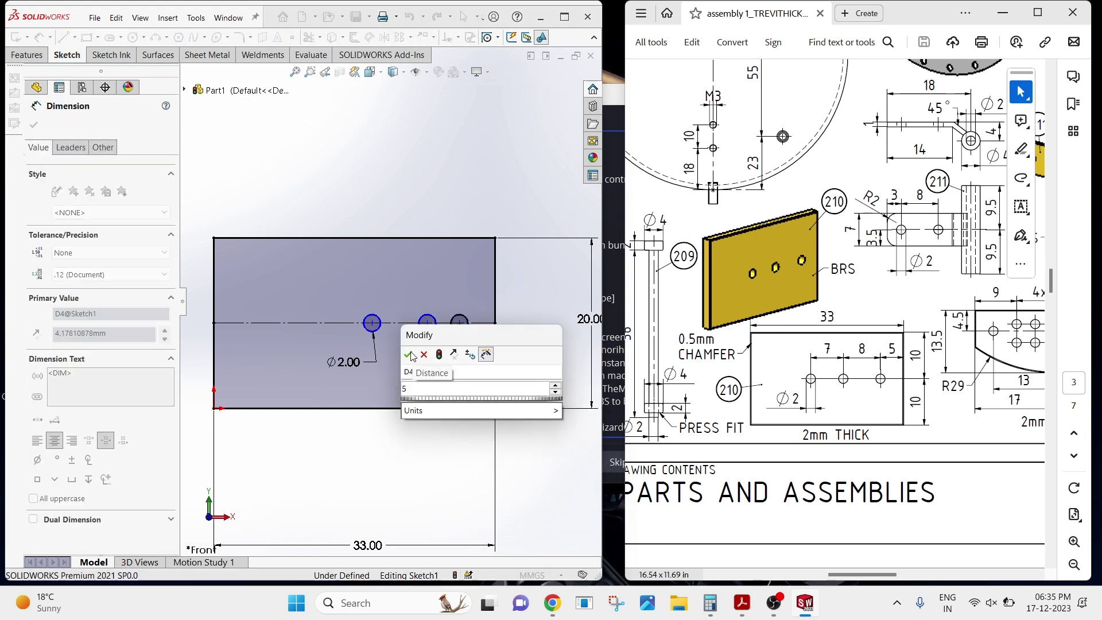
left_click(408, 355)
type("5")
key("Return")
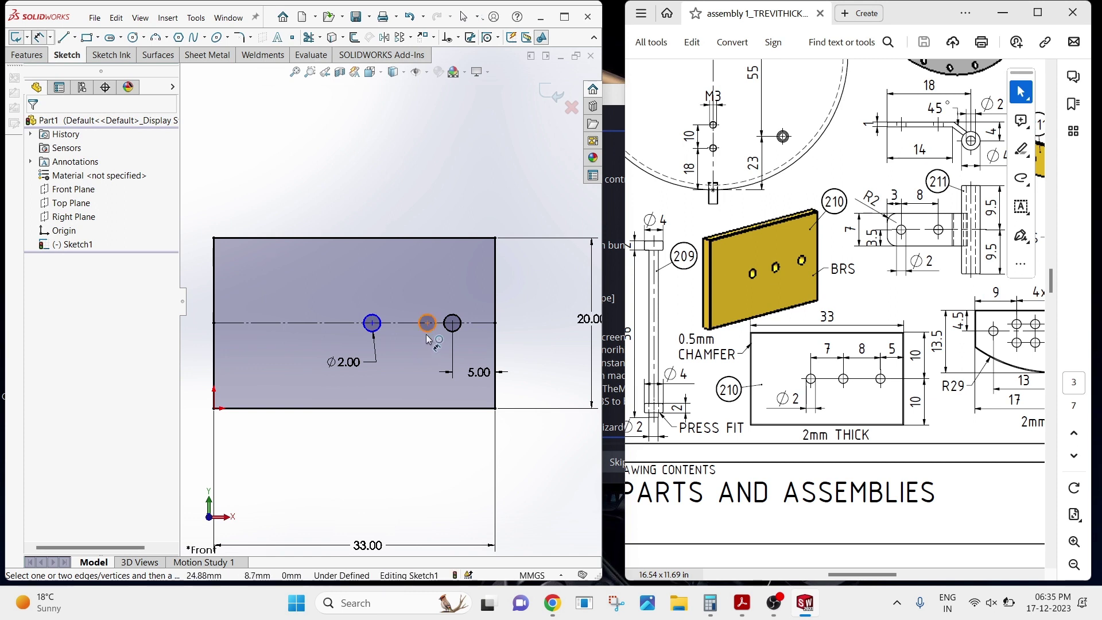
Dimension the spacing between the left and middle circles as 7 mm.
left_click(427, 334)
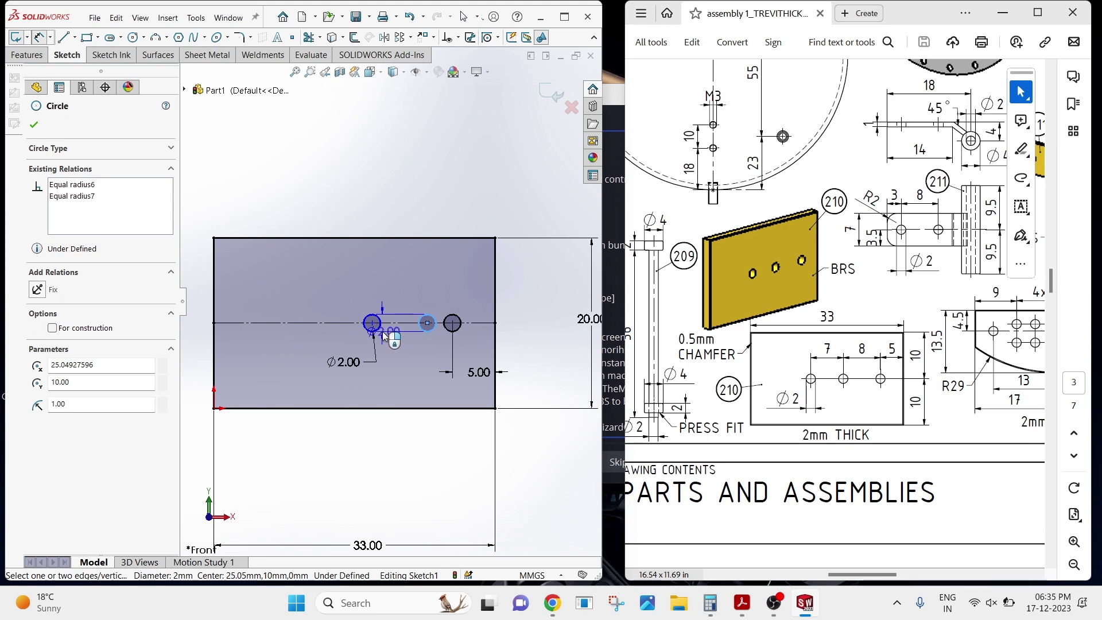
left_click(400, 325)
left_click(650, 236)
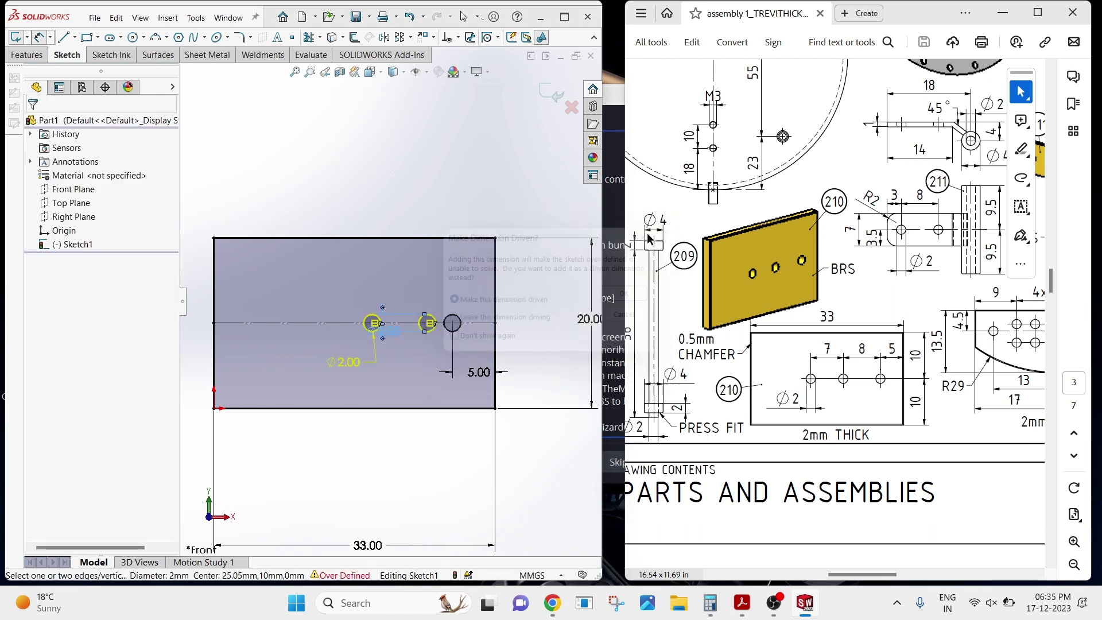
left_click(383, 332)
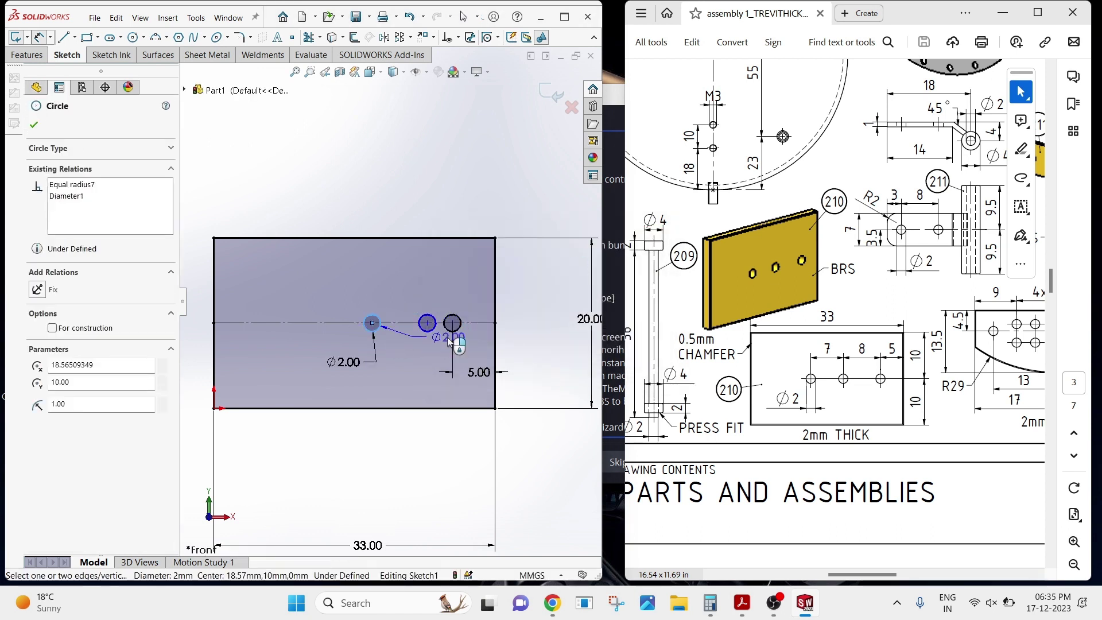
left_click(427, 331)
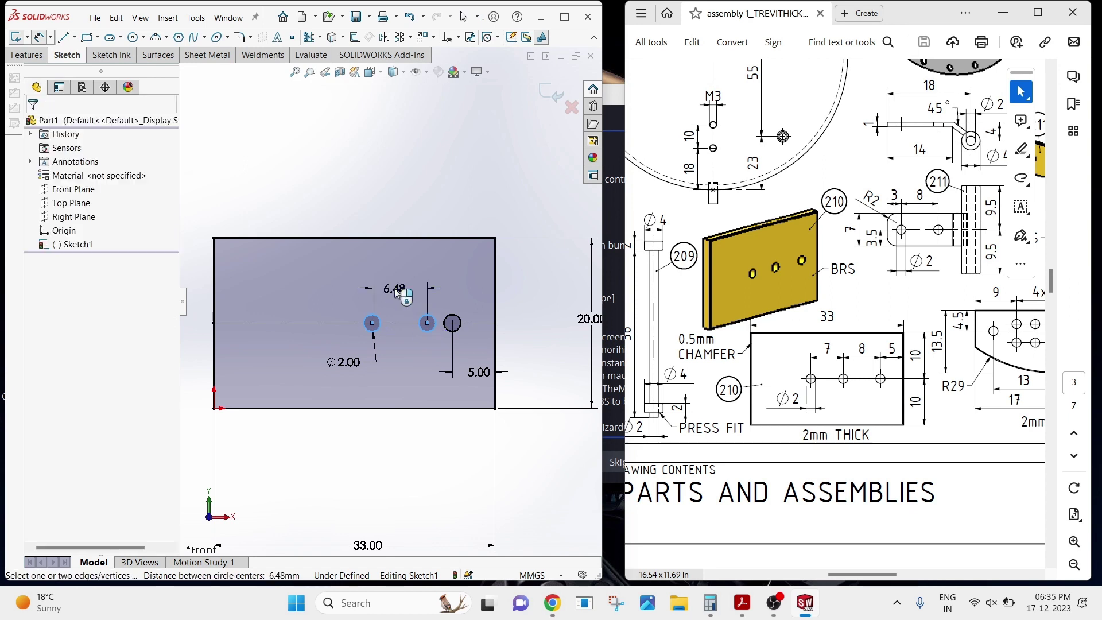
left_click(397, 288)
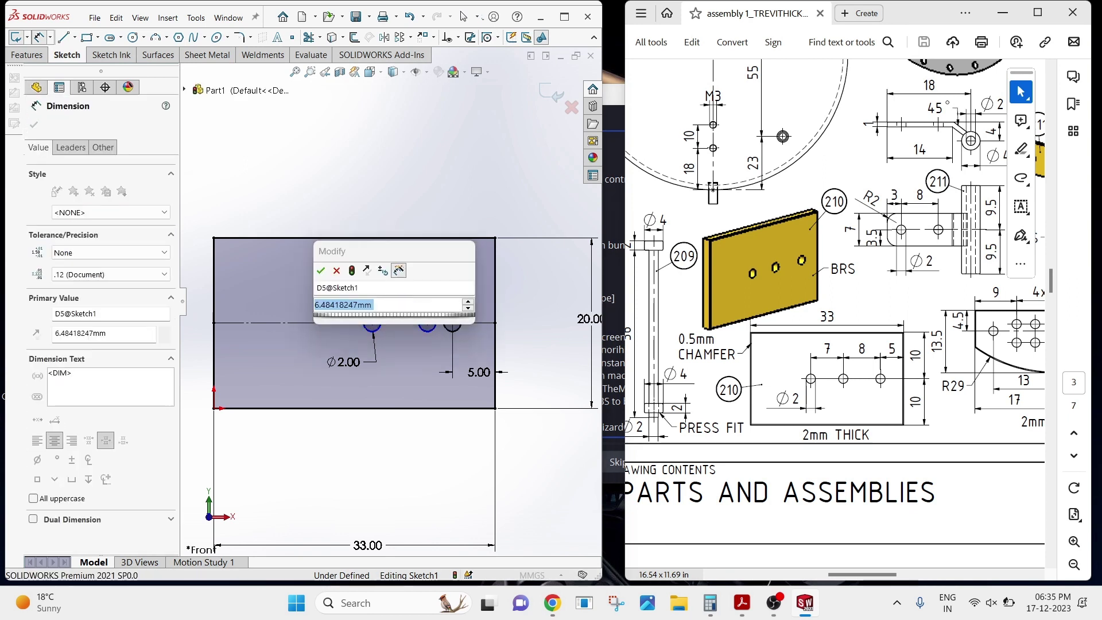
type("8")
left_click(321, 269)
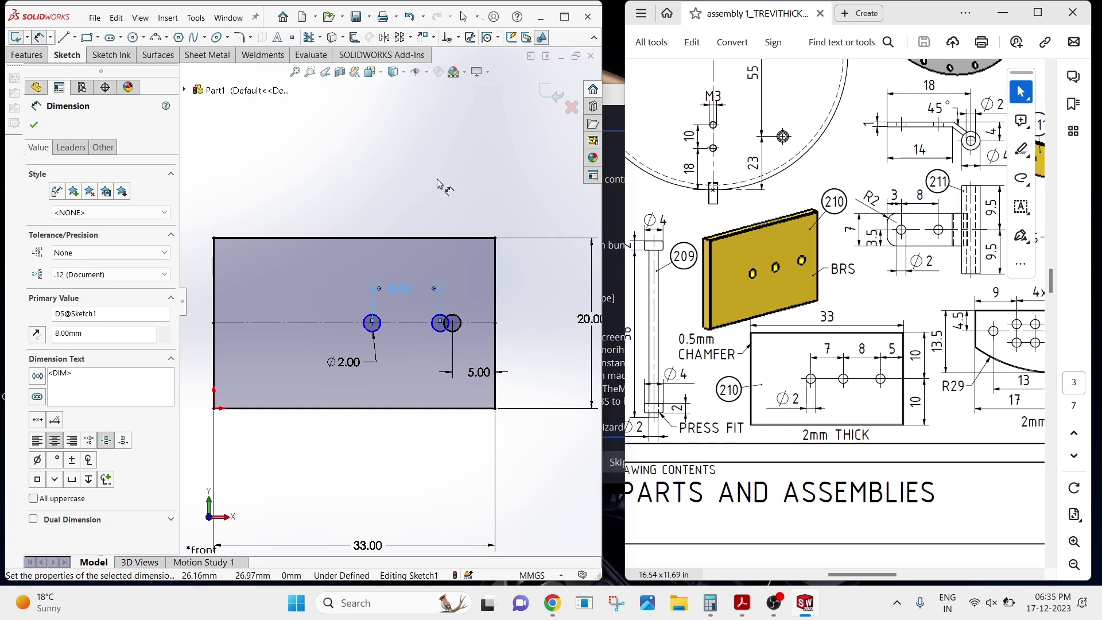
key("Escape")
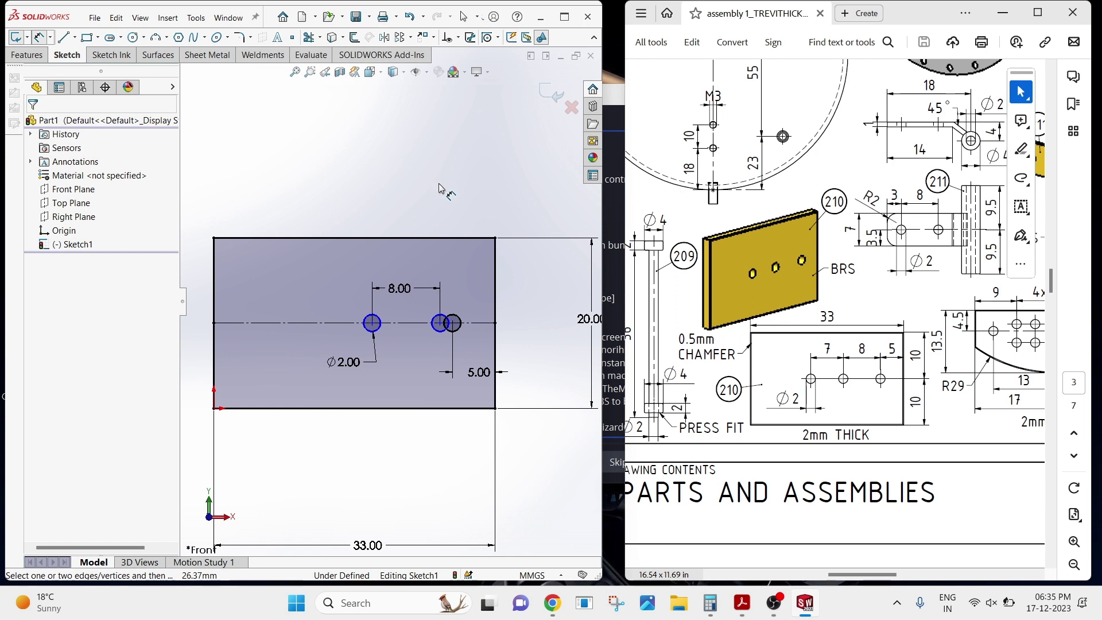
left_click(407, 290)
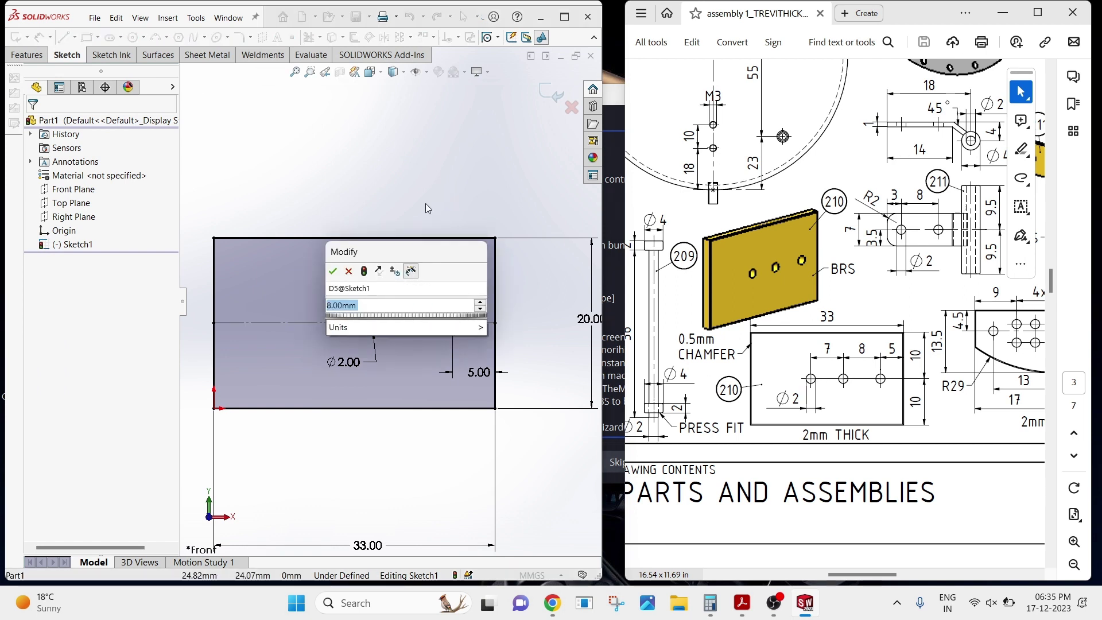
type("6")
key("Return")
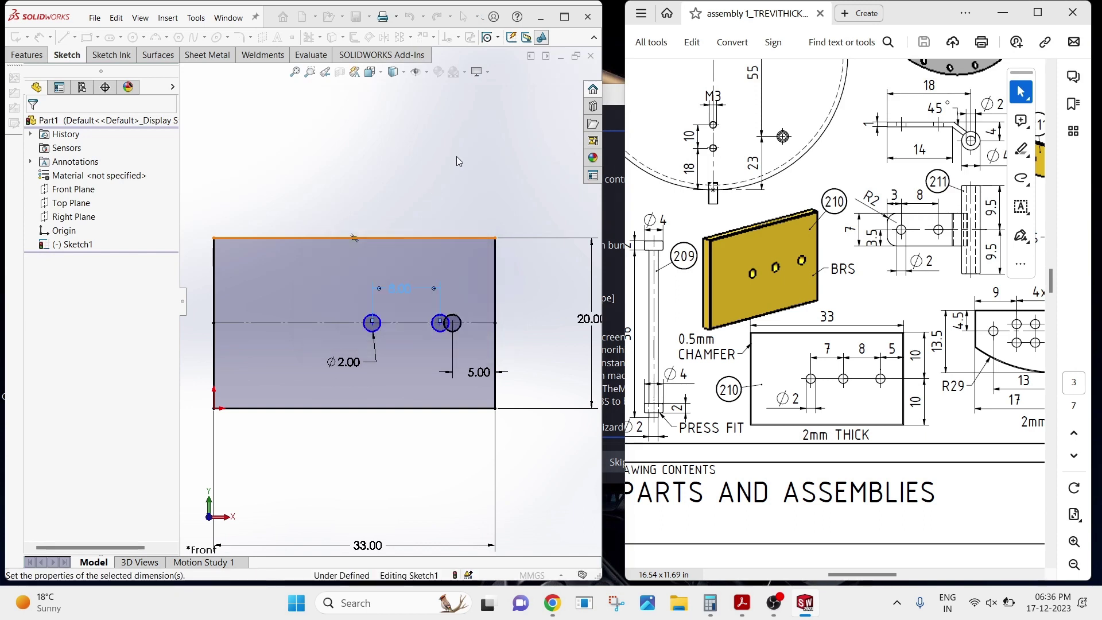
Dimension the spacing between the middle and right circles as 8 mm.
left_click(439, 167)
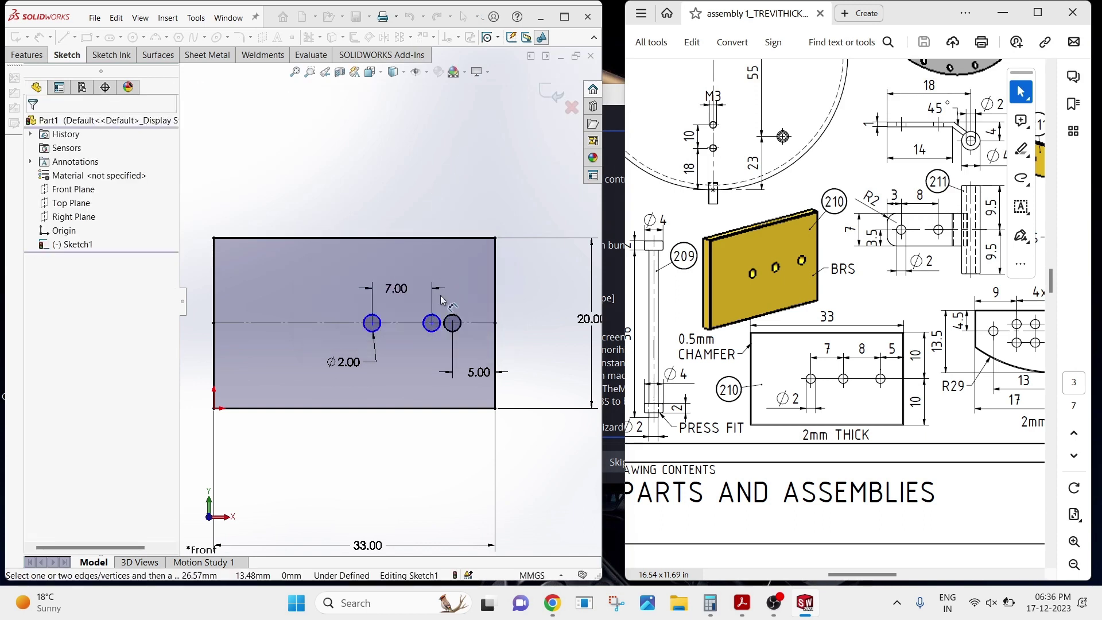
left_click(449, 332)
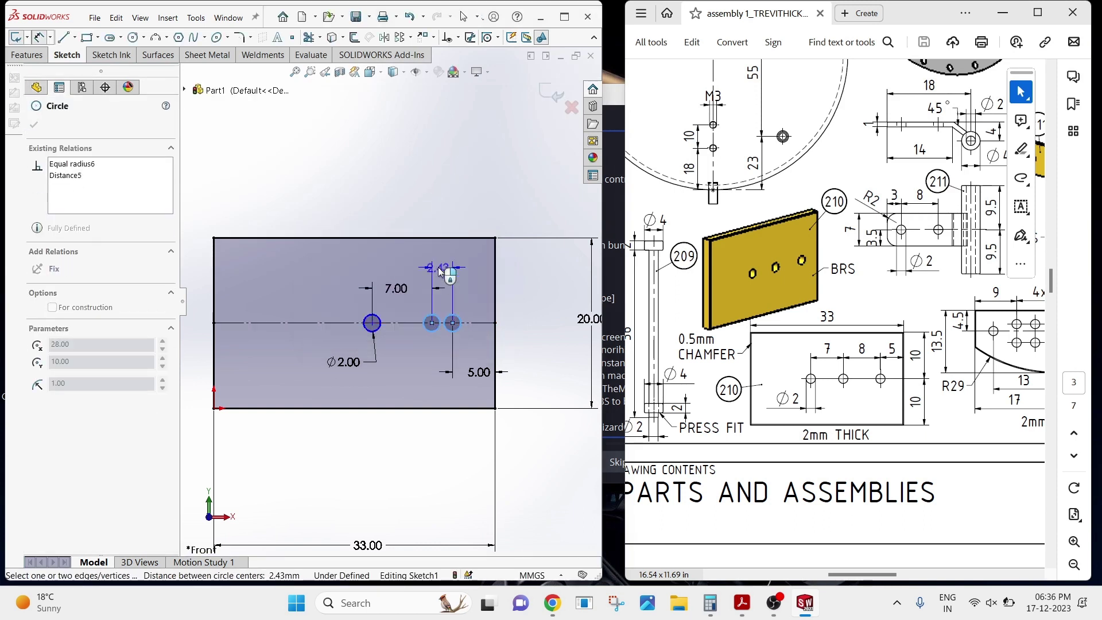
left_click(445, 283)
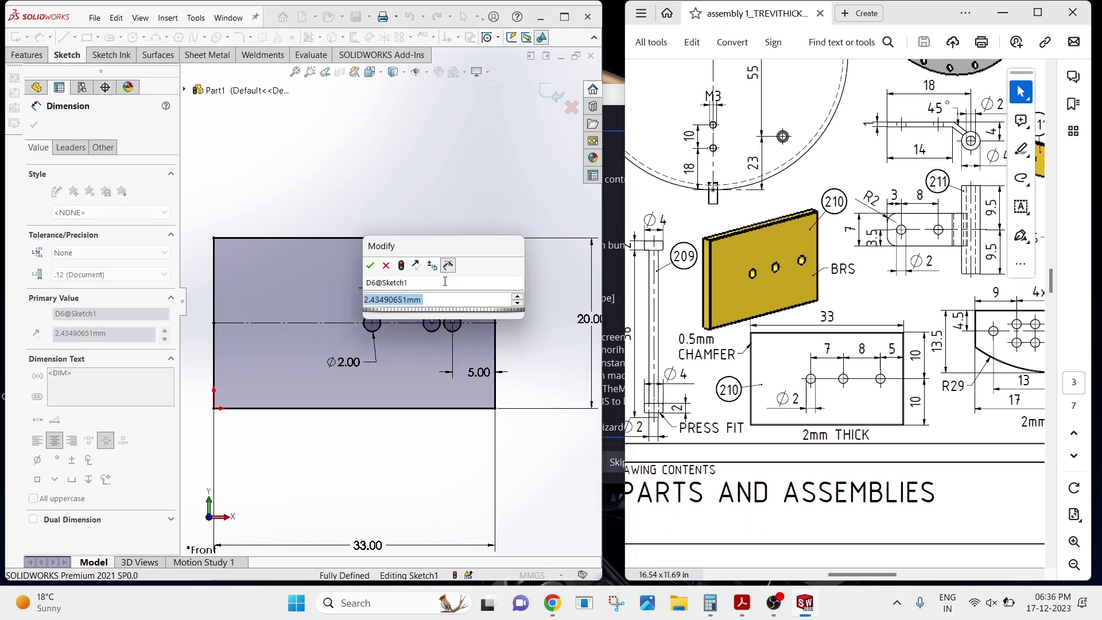
type("8")
left_click(371, 265)
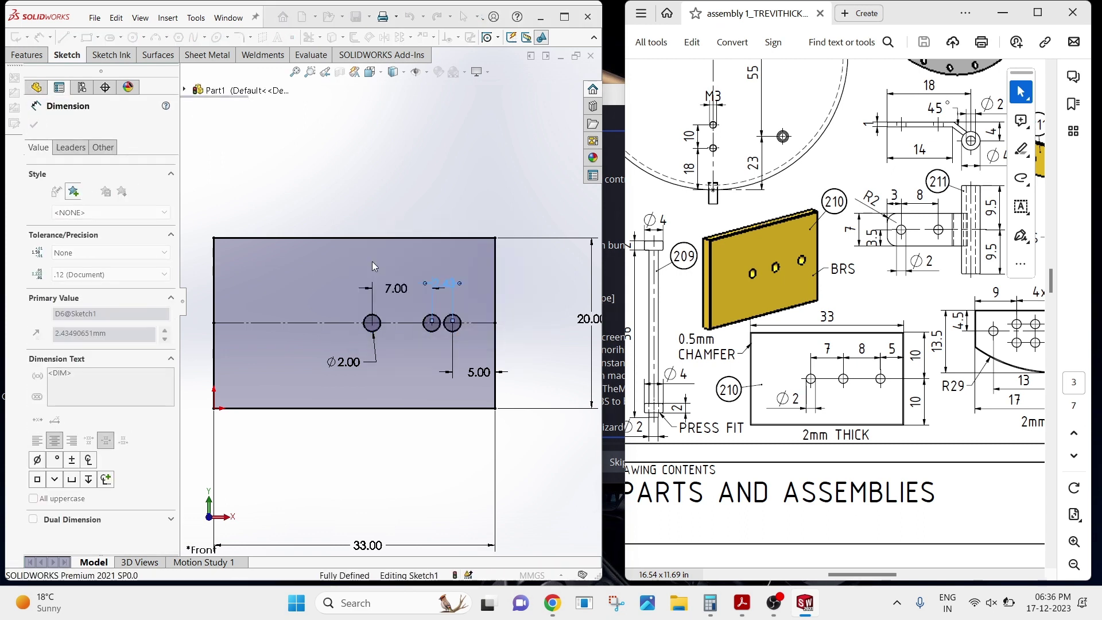
key("Escape")
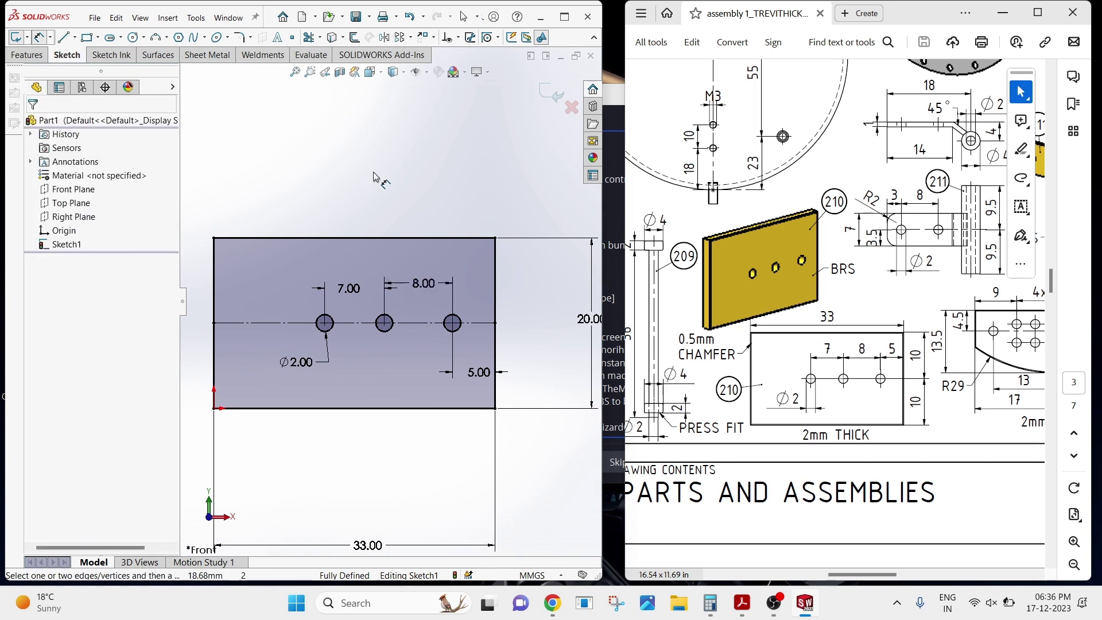
Extrude the sketch 10 mm in the flipped direction into a solid block.
key("z")
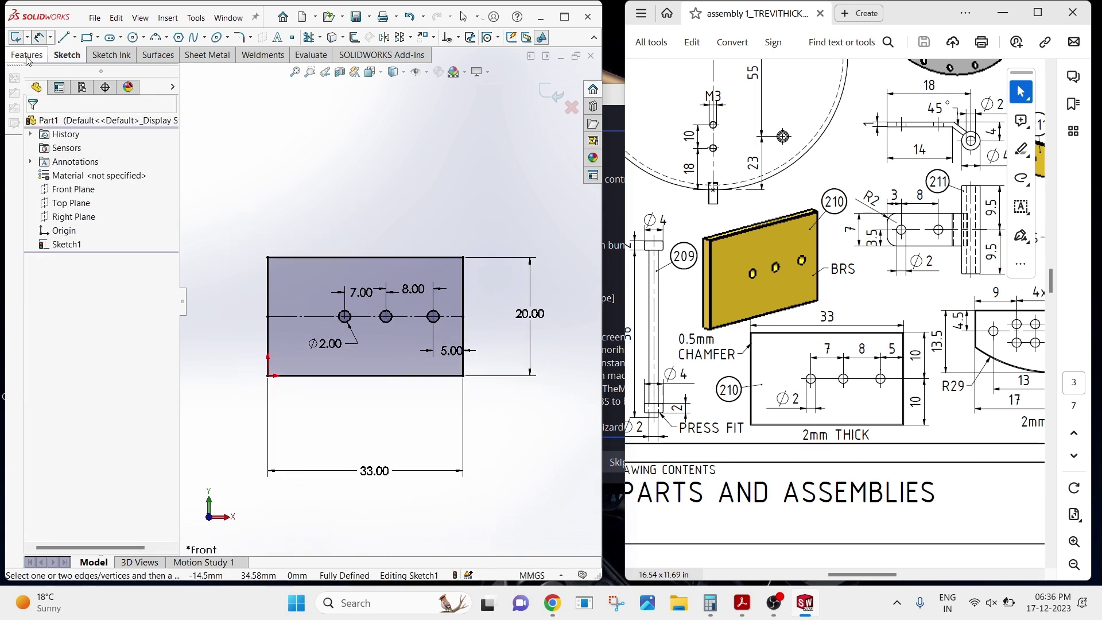
left_click(25, 56)
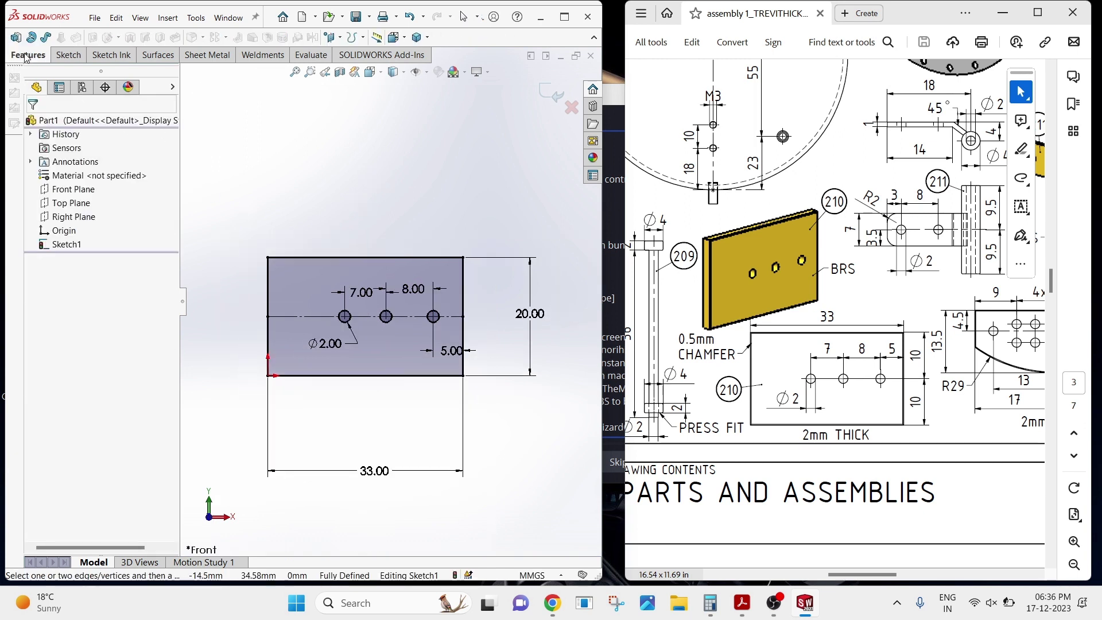
left_click(15, 39)
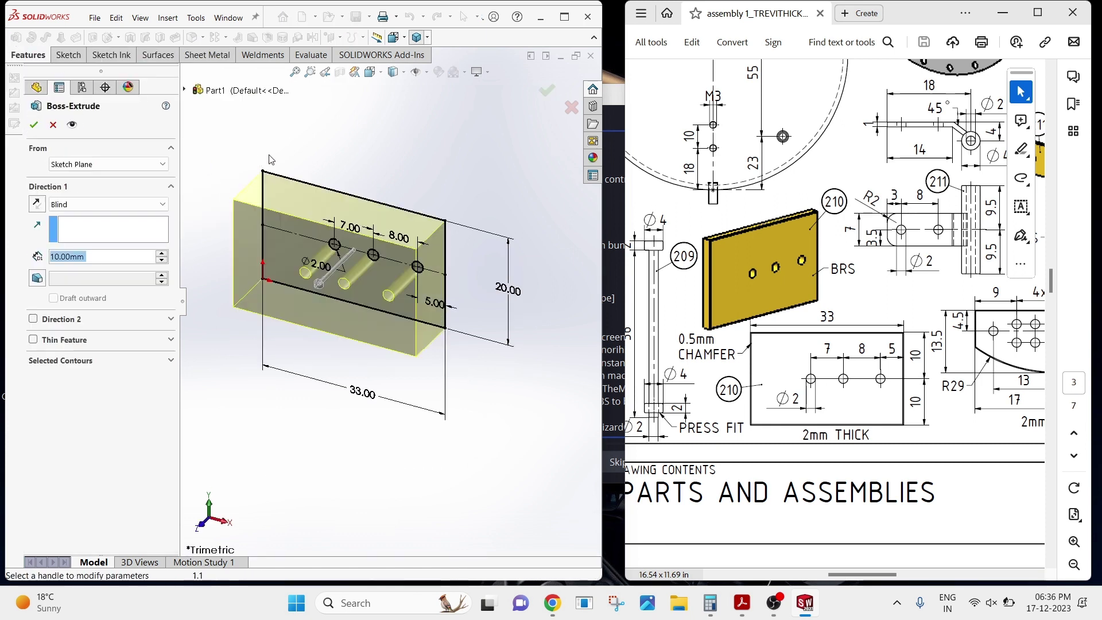
left_click(36, 203)
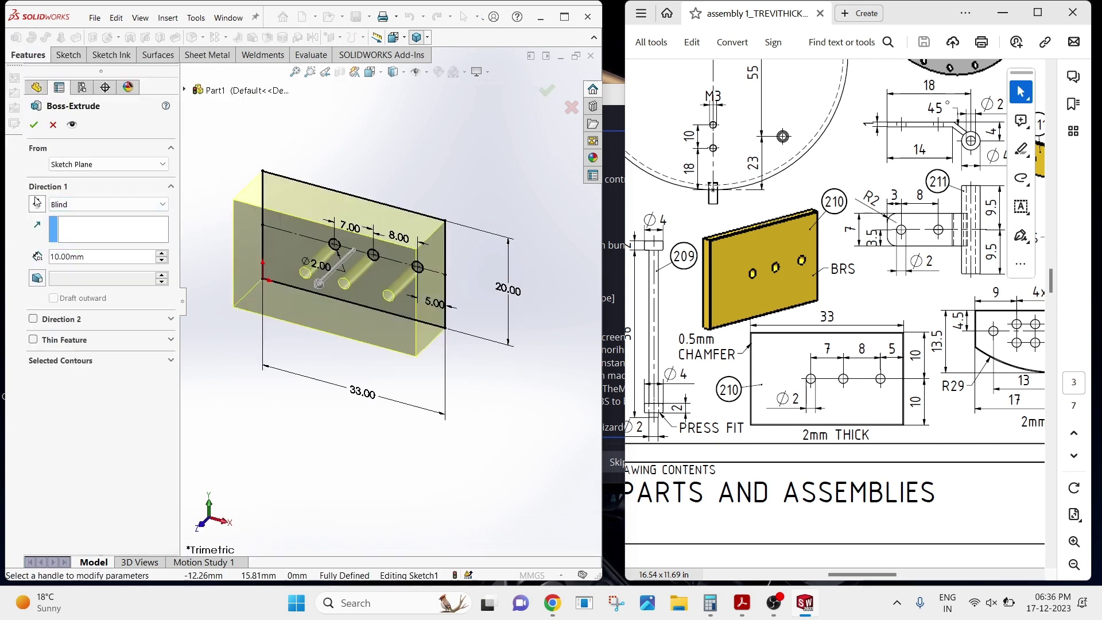
left_click(32, 129)
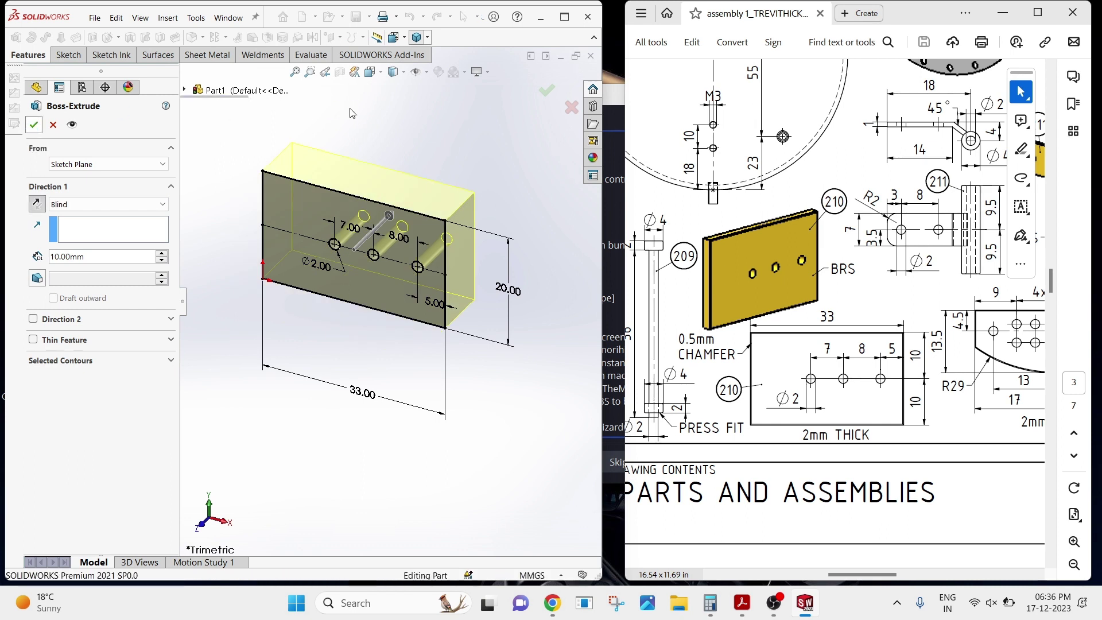
Orbit to inspect the block and display Boss-Extrude1's depth dimension.
scroll(304, 128, "down", 2)
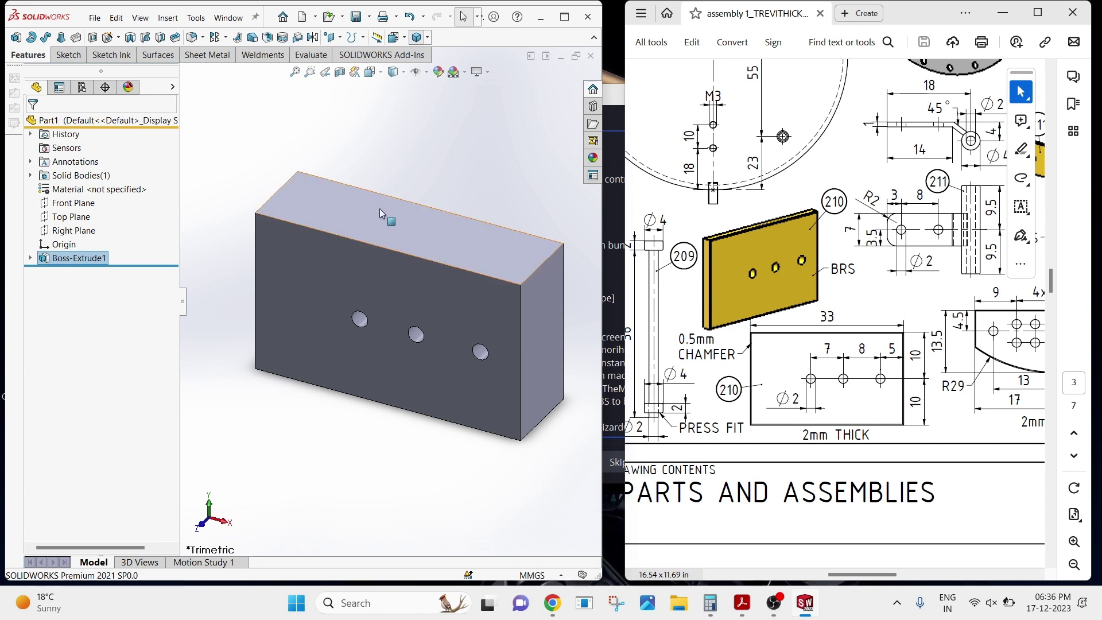
middle_click_drag(369, 235, 432, 167)
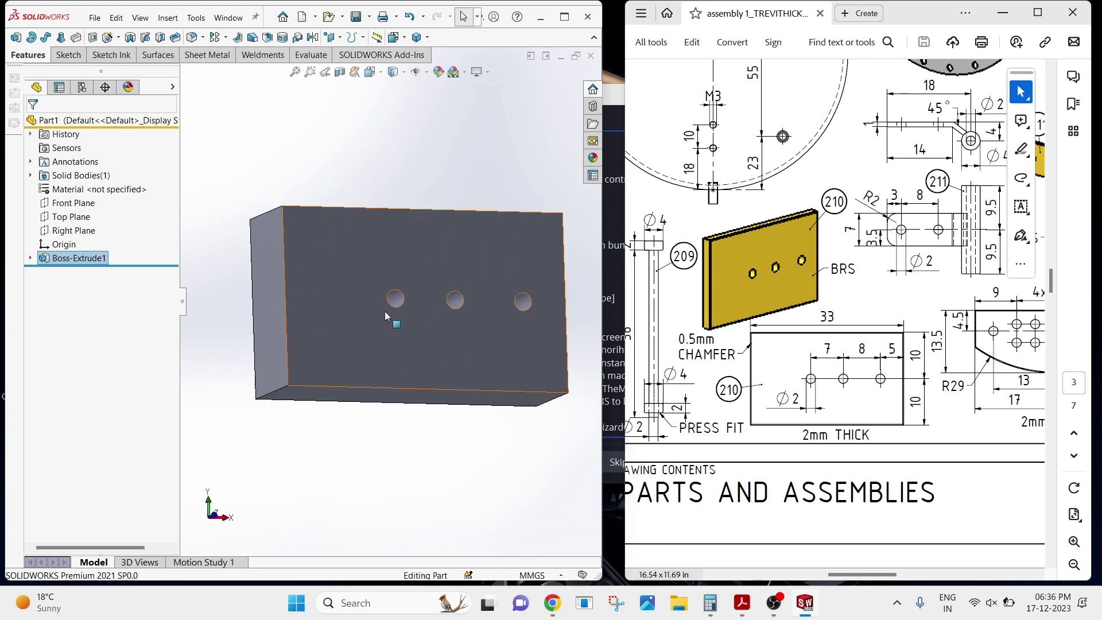
scroll(270, 256, "down", 2)
mouse_move(274, 226)
middle_mouse_down()
mouse_move(282, 305)
mouse_move(292, 275)
middle_mouse_up()
left_click(282, 225)
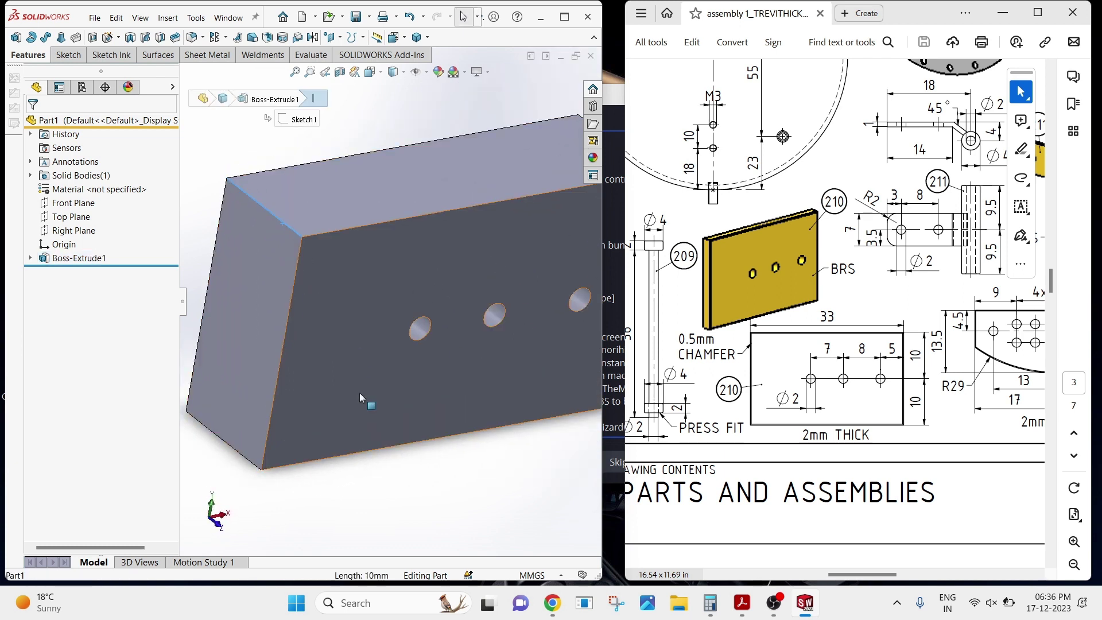
left_click(369, 496)
scroll(353, 319, "up", 2)
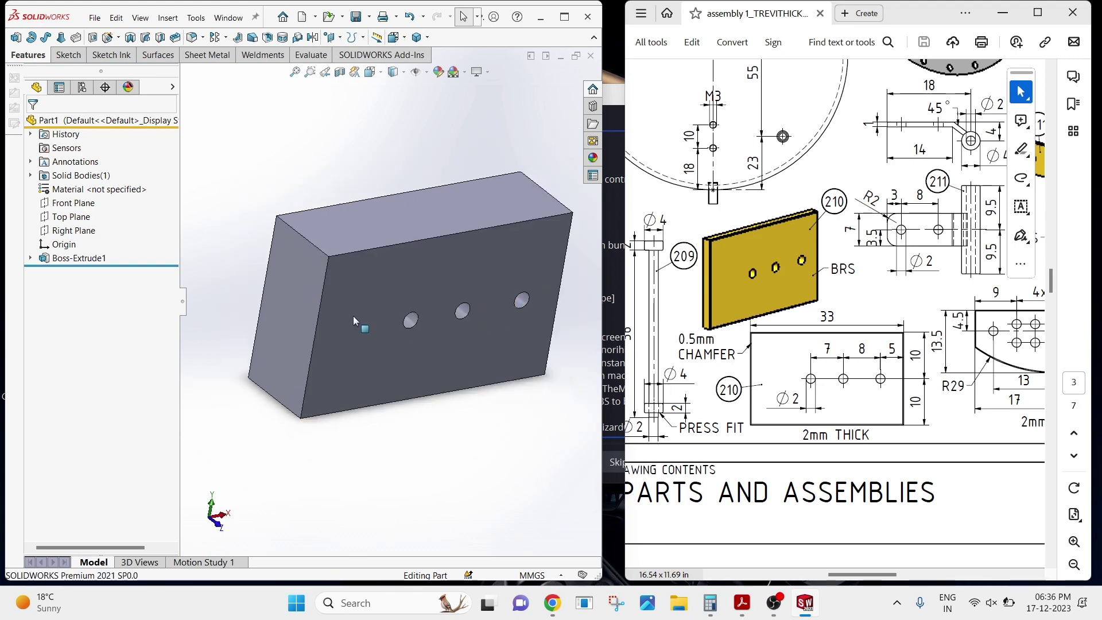
double_click(295, 267)
middle_click_drag(299, 273, 539, 285)
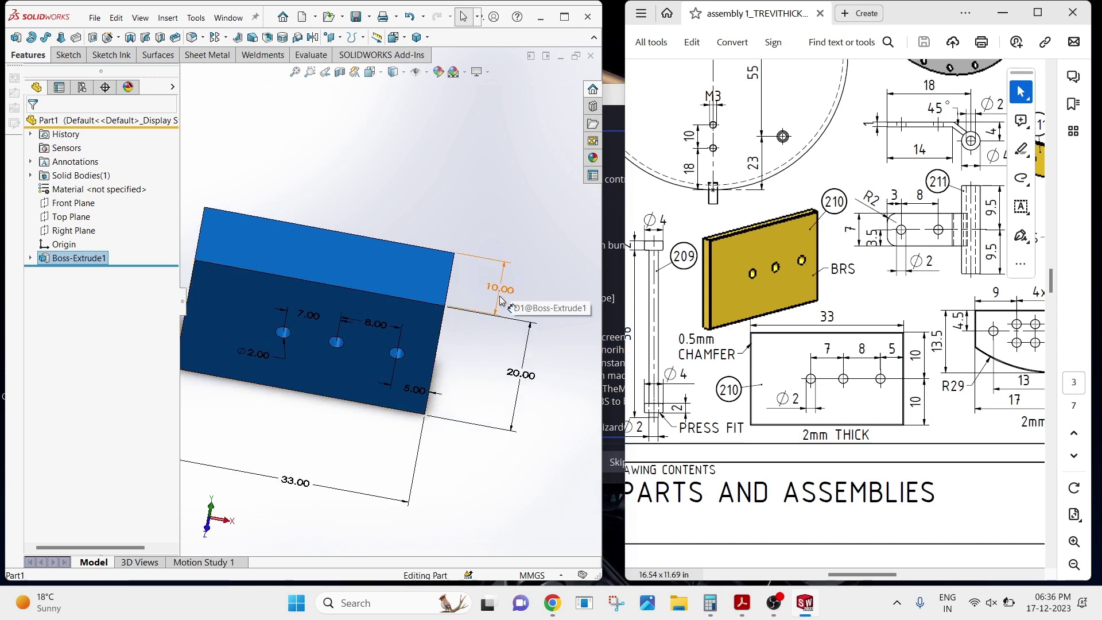
Change the Boss-Extrude1 depth from 10 mm to 2 mm.
double_click(499, 298)
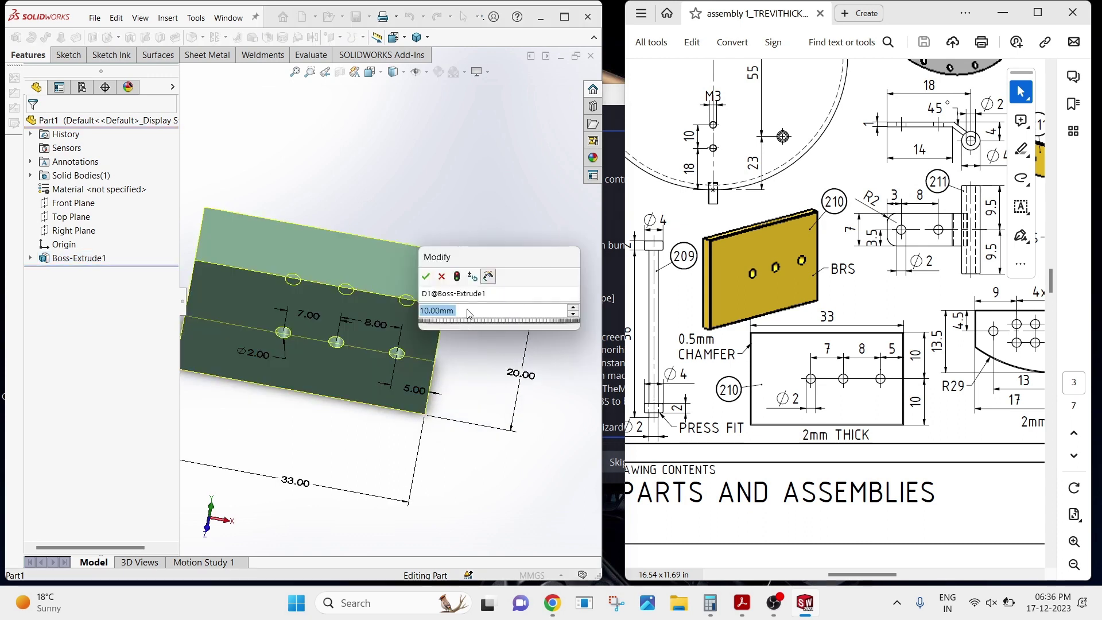
type("2")
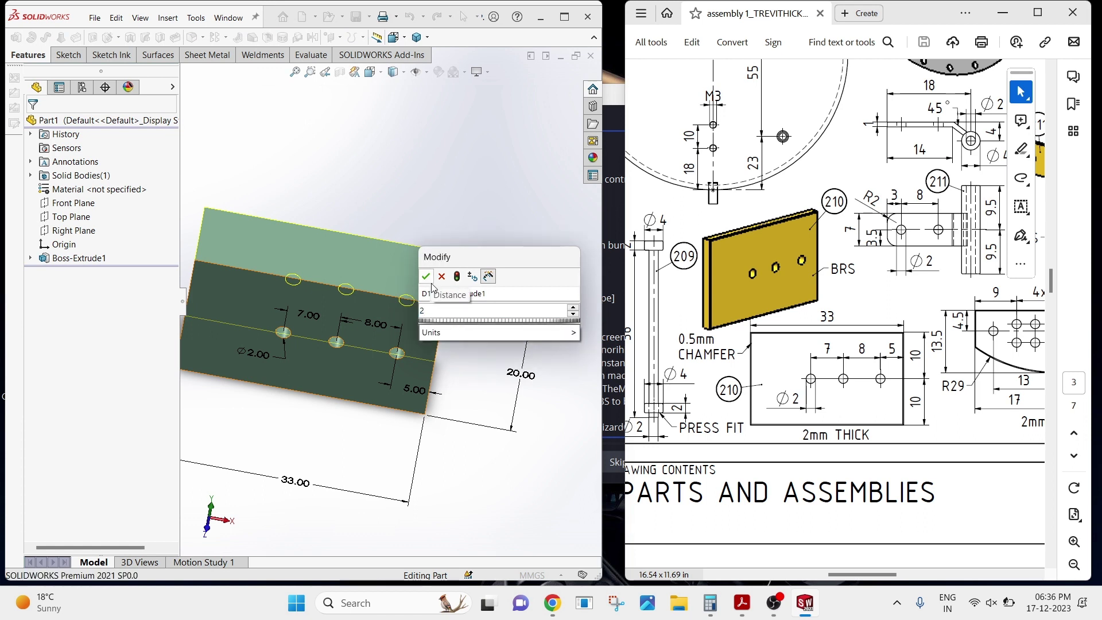
left_click(425, 276)
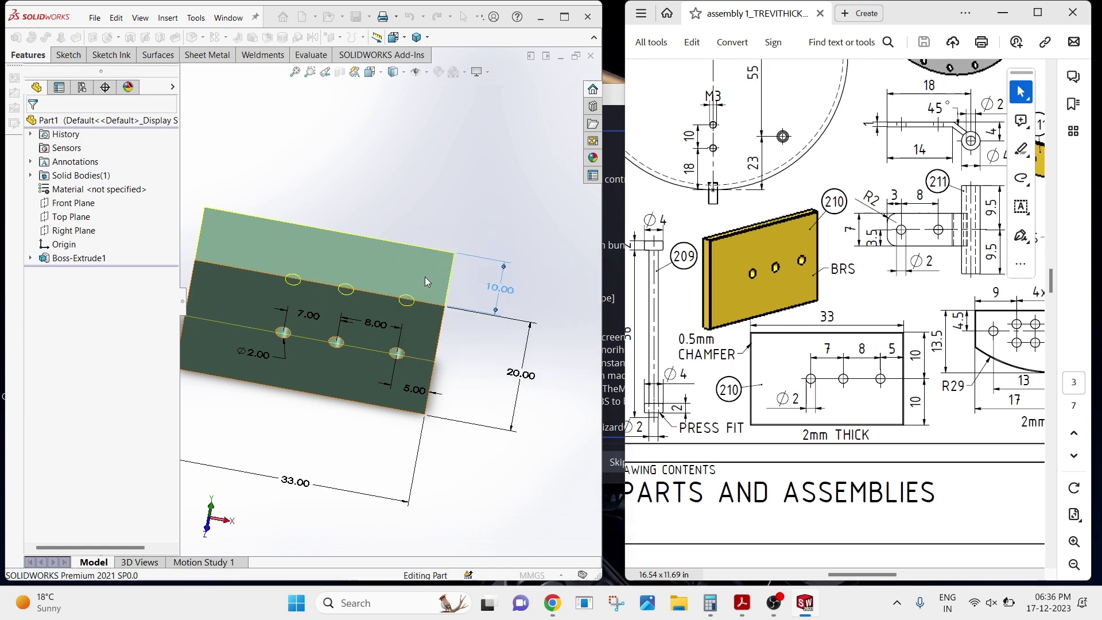
left_click(425, 182)
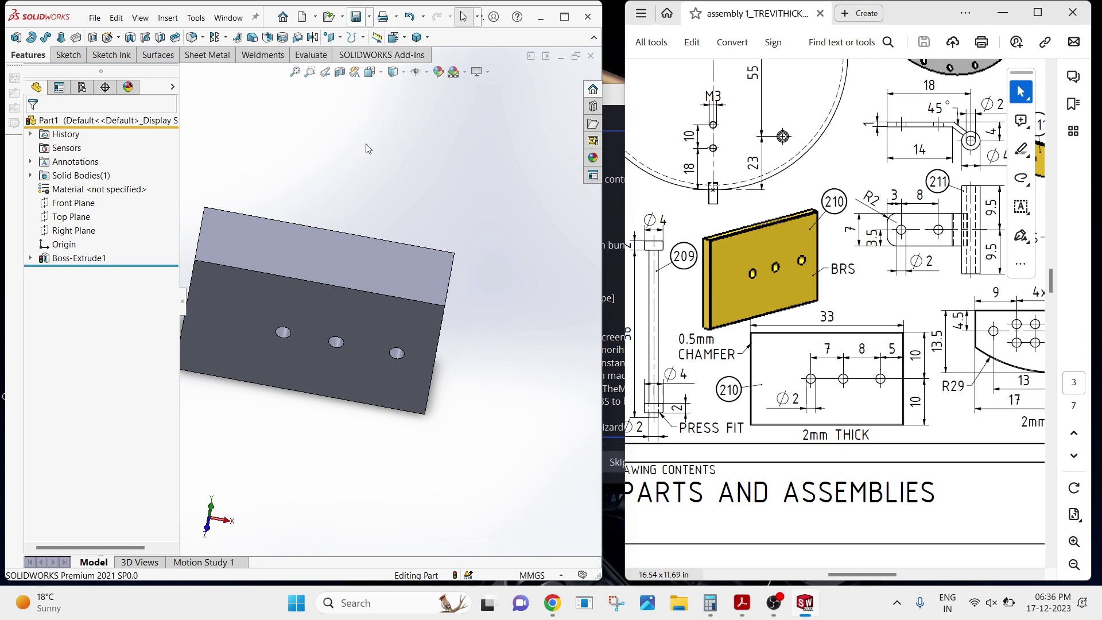
Rebuild the part and orbit the thin plate to view its holes.
left_click(564, 18)
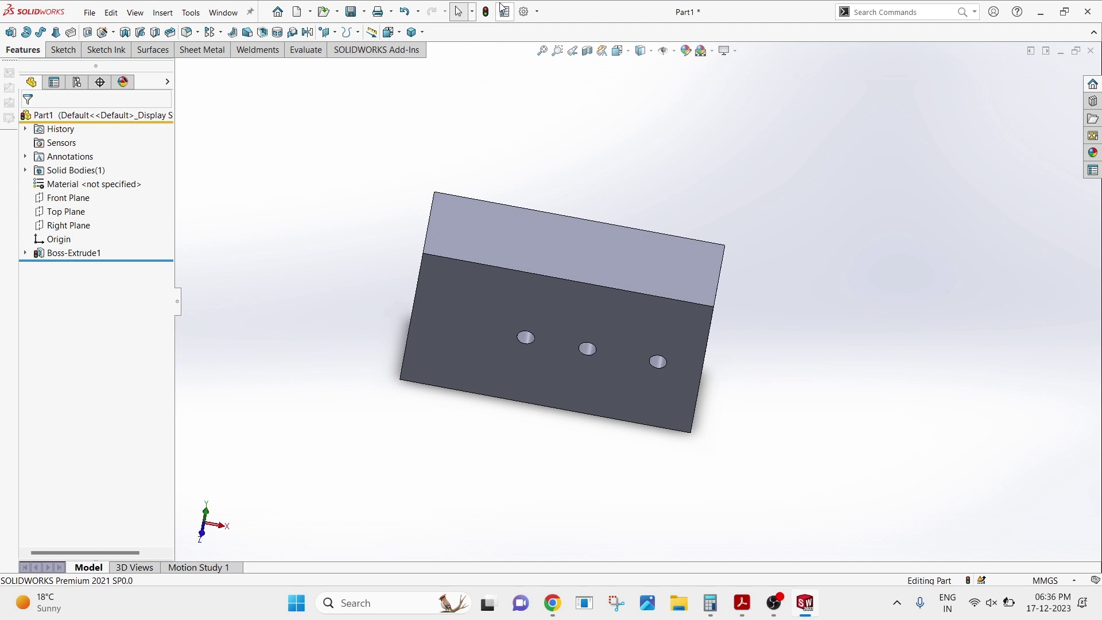
left_click(486, 12)
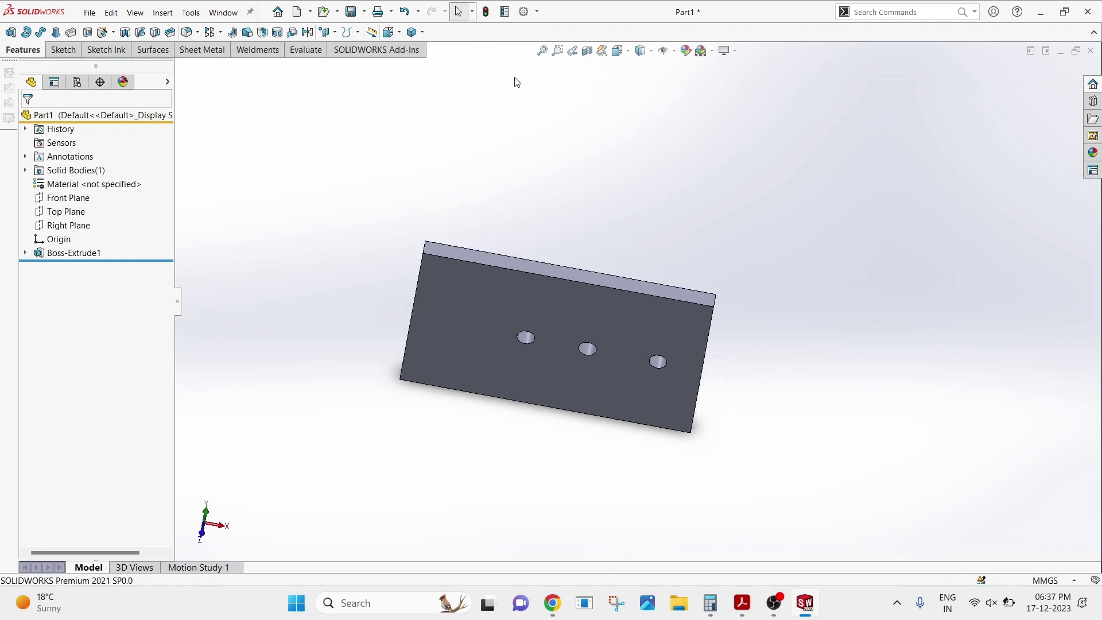
left_click(1065, 12)
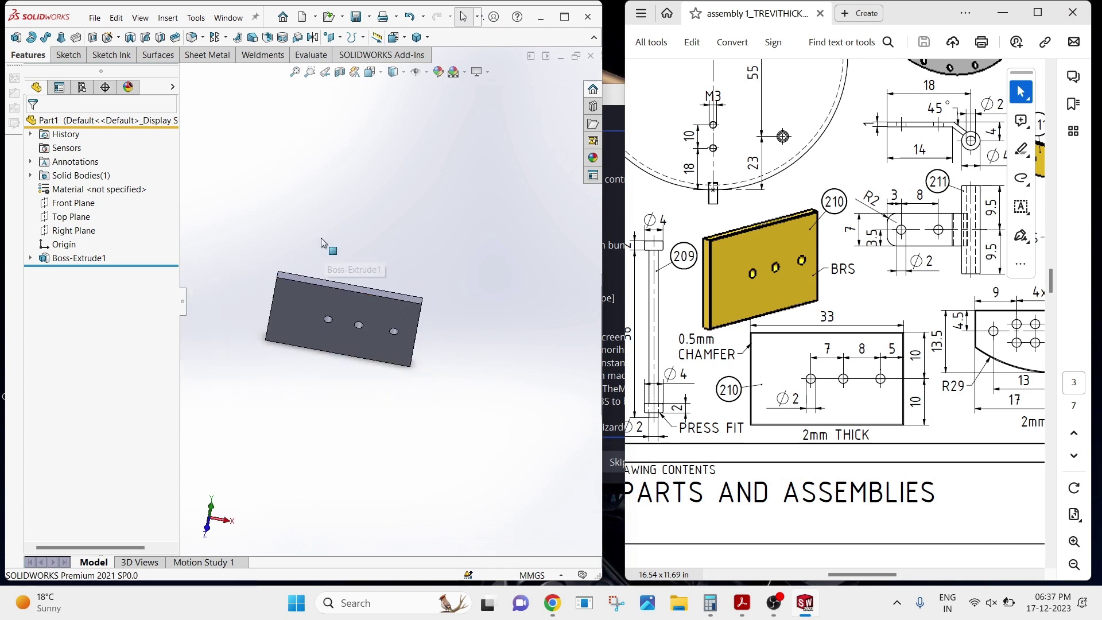
scroll(321, 242, "down", 2)
middle_click_drag(427, 243, 378, 287)
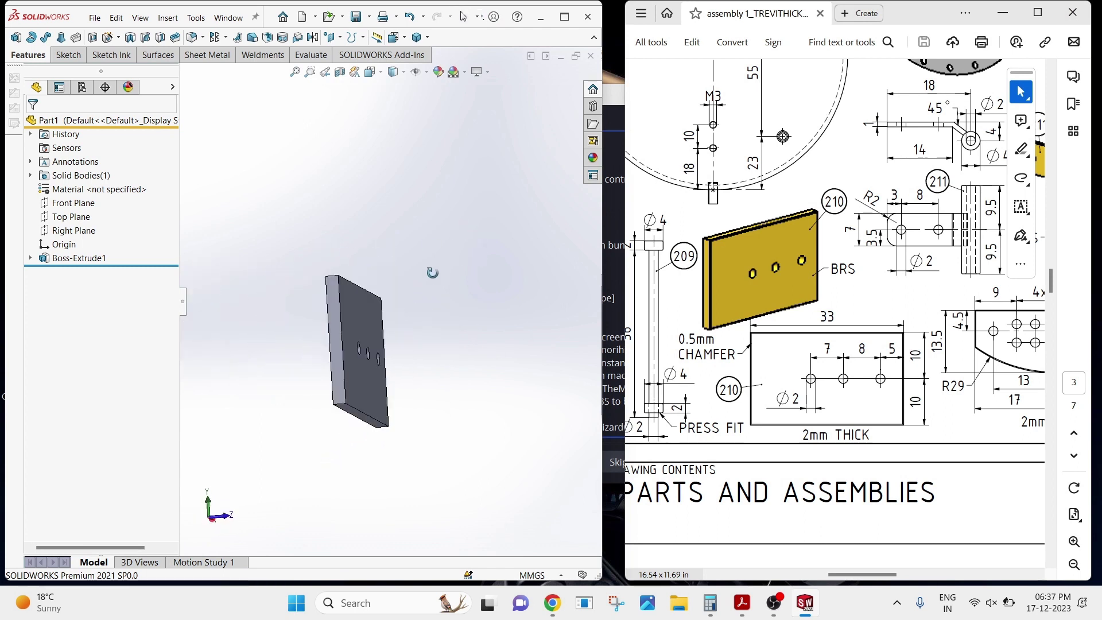
Start a chamfer and select the plate's four front edges.
left_click(203, 36)
left_click(209, 67)
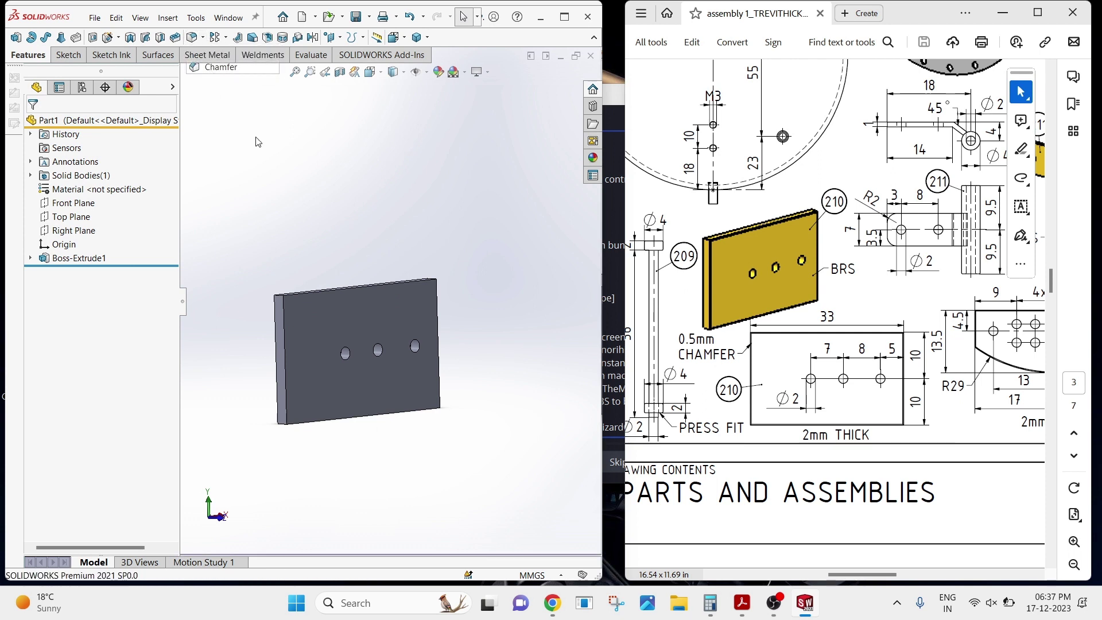
scroll(321, 352, "down", 2)
scroll(321, 352, "down", 2)
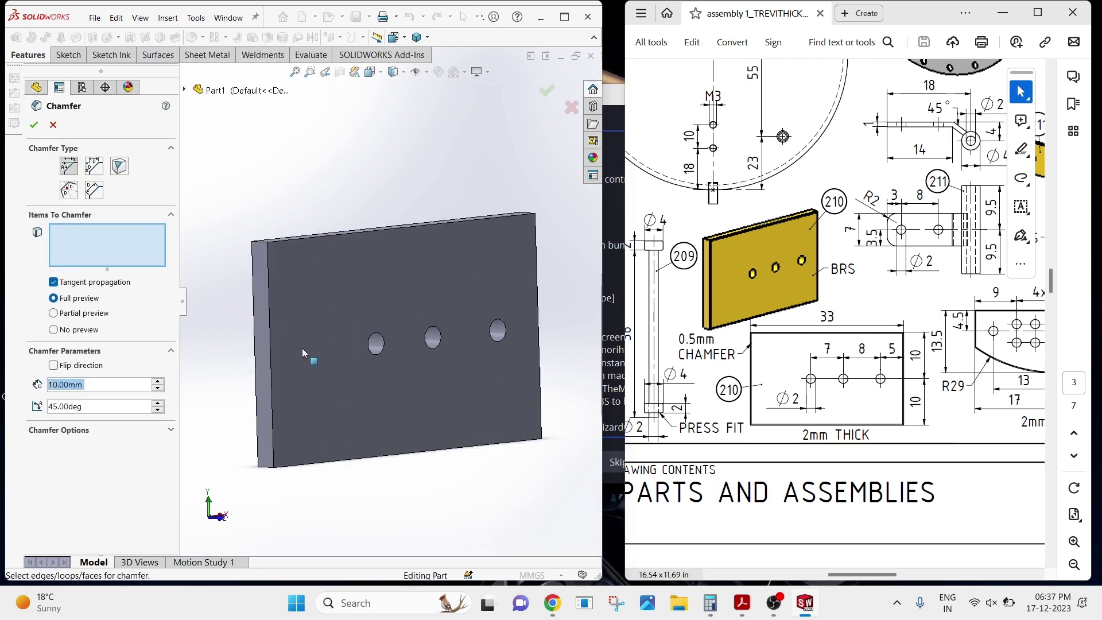
left_click(270, 319)
mouse_move(399, 225)
middle_mouse_down()
mouse_move(370, 281)
mouse_move(529, 211)
middle_mouse_up()
left_click(391, 271)
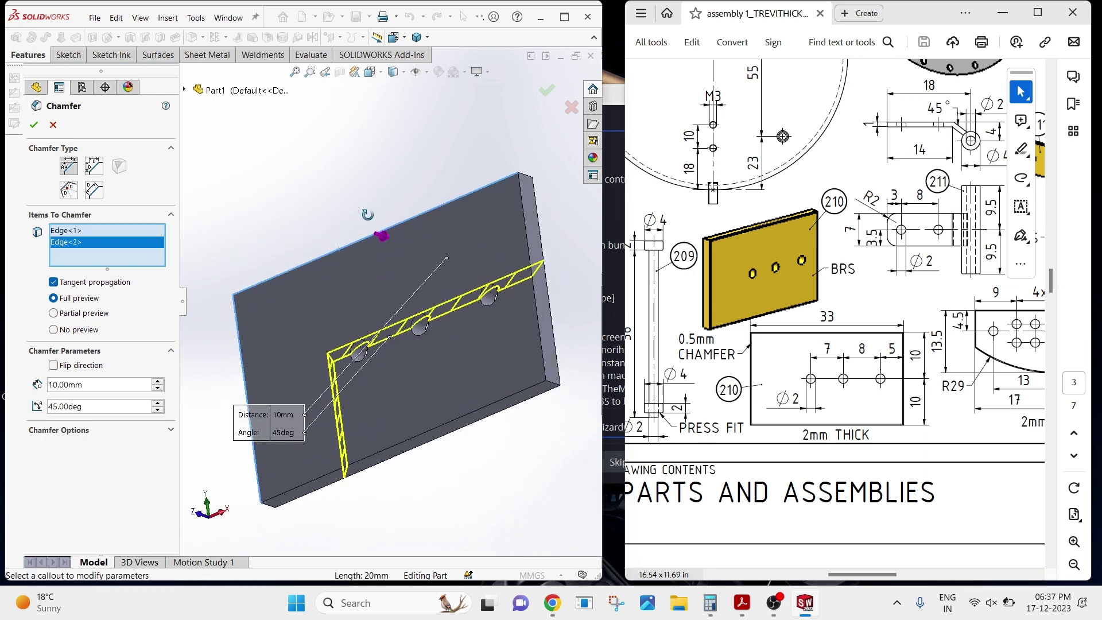
left_click(529, 211)
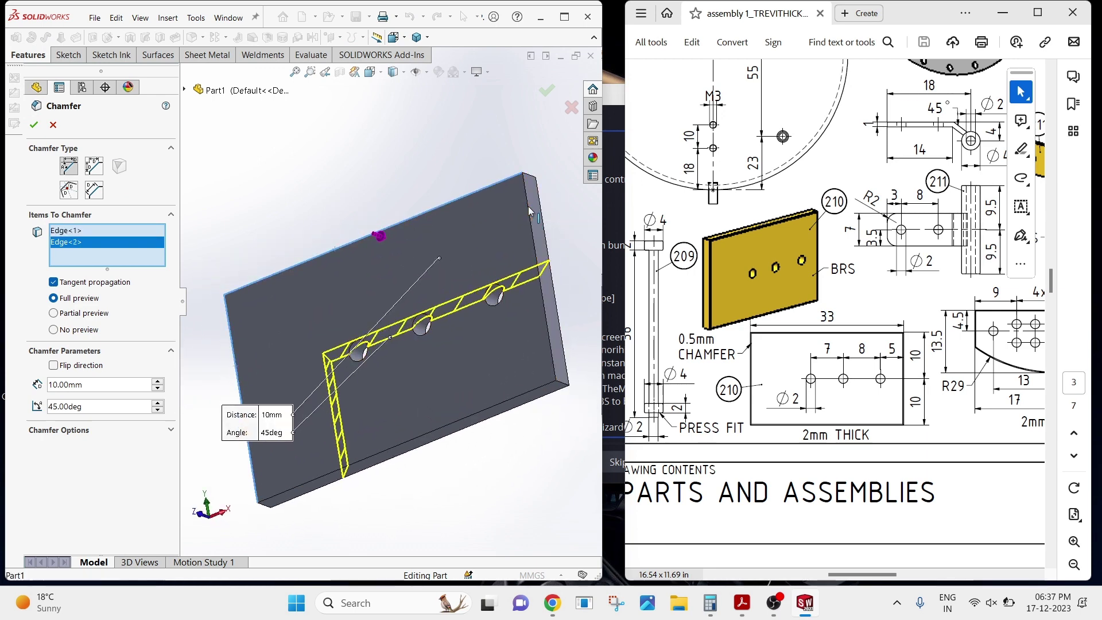
left_click(528, 396)
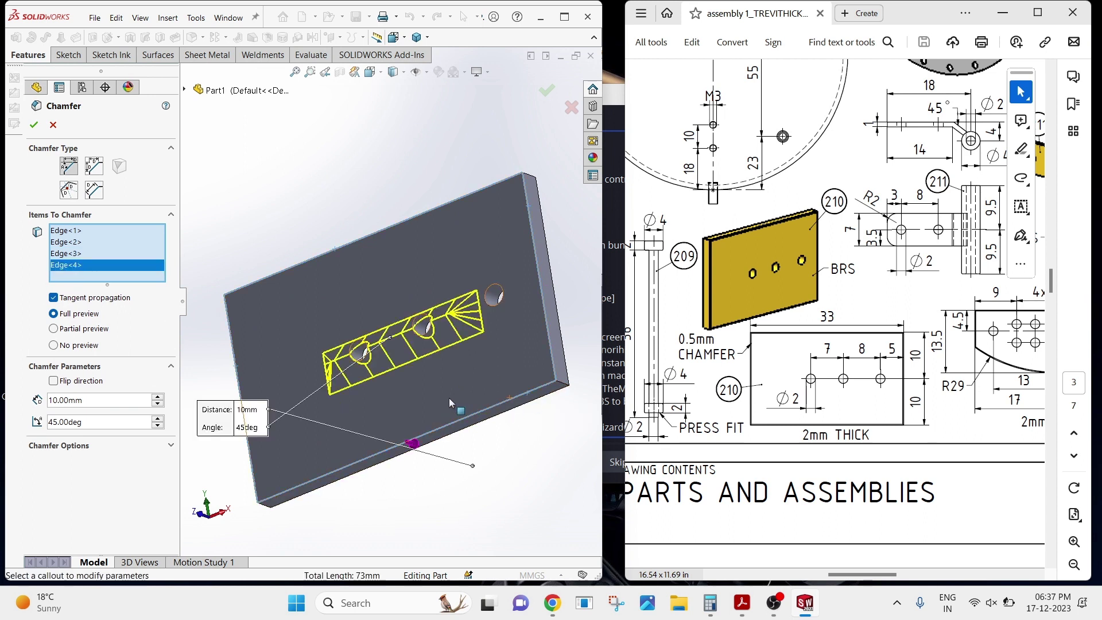
Set the chamfer distance to 0.5 mm and accept it.
double_click(78, 401)
type("0.5")
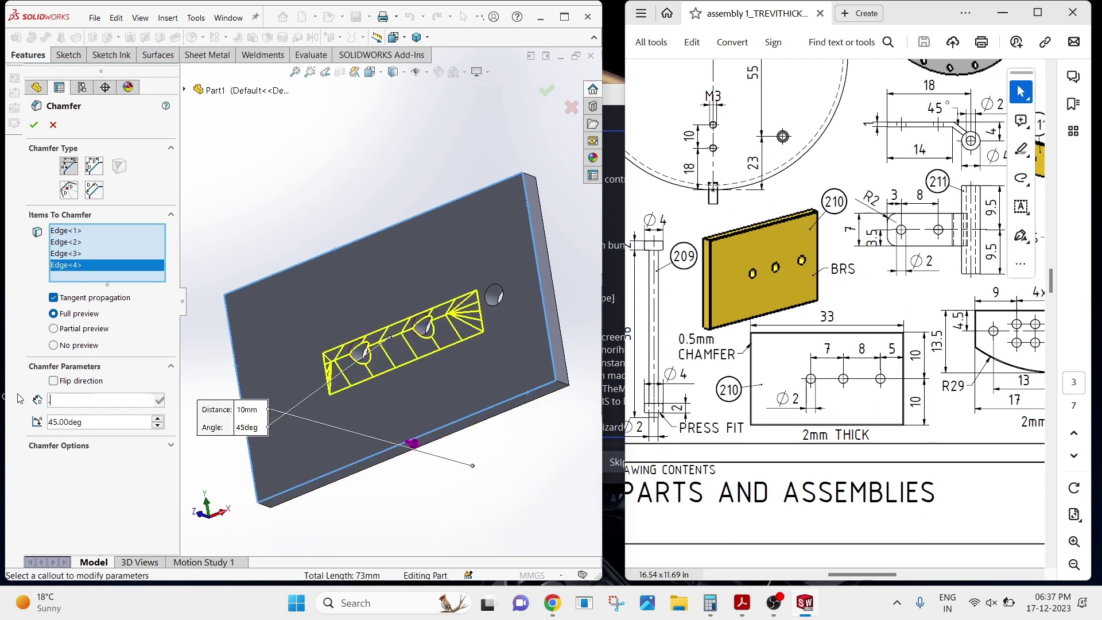
key("Return")
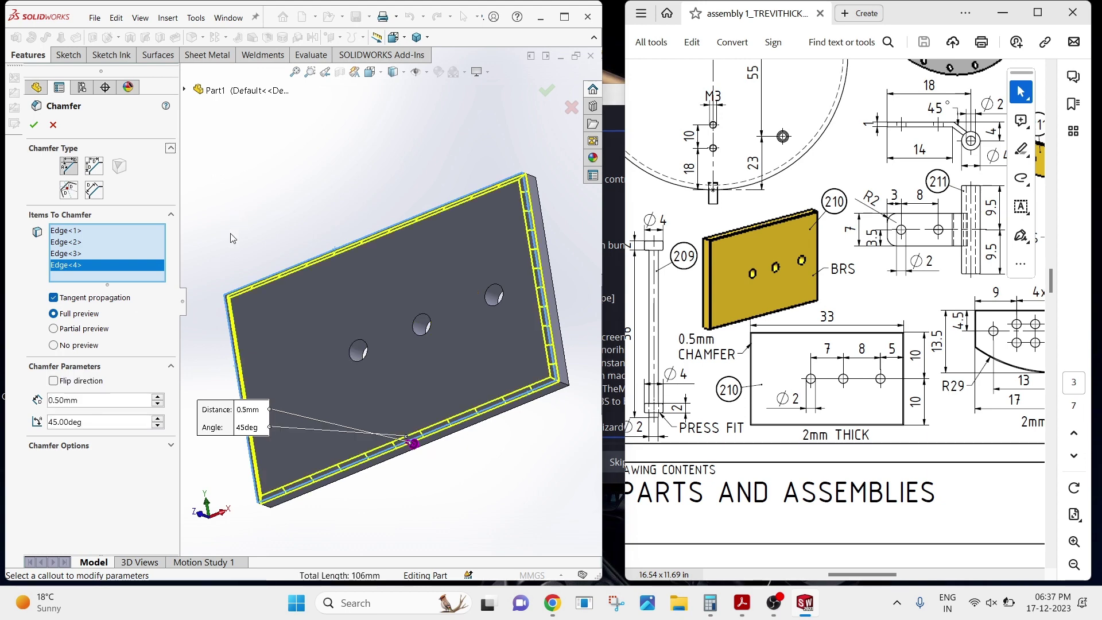
left_click(34, 125)
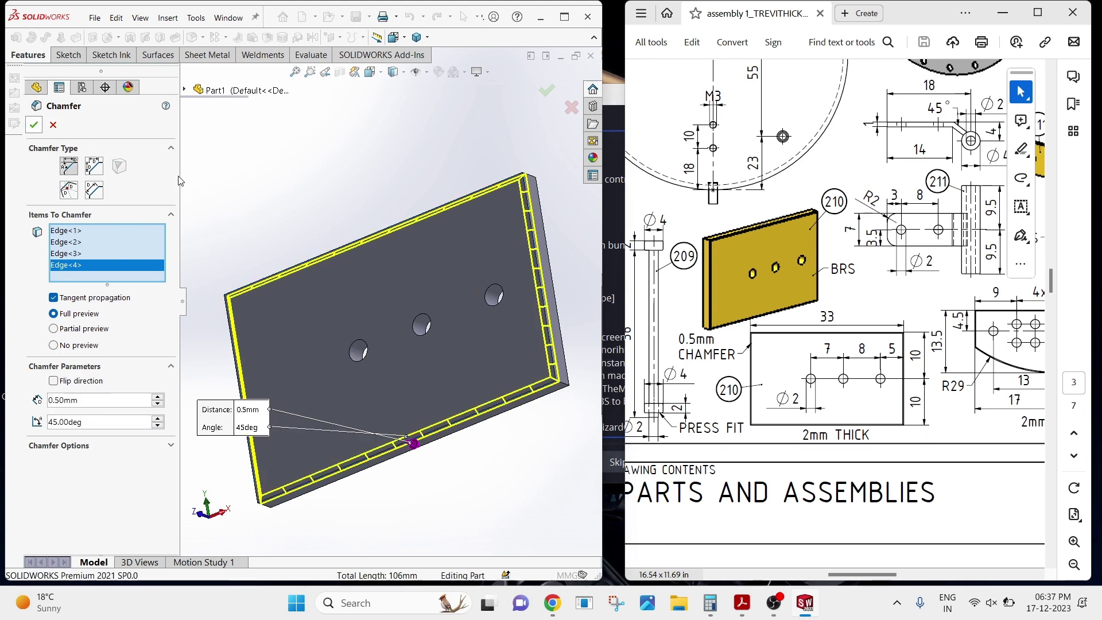
mouse_move(258, 224)
middle_mouse_down()
mouse_move(344, 226)
mouse_move(364, 211)
mouse_move(359, 192)
mouse_move(258, 233)
mouse_move(325, 268)
middle_mouse_up()
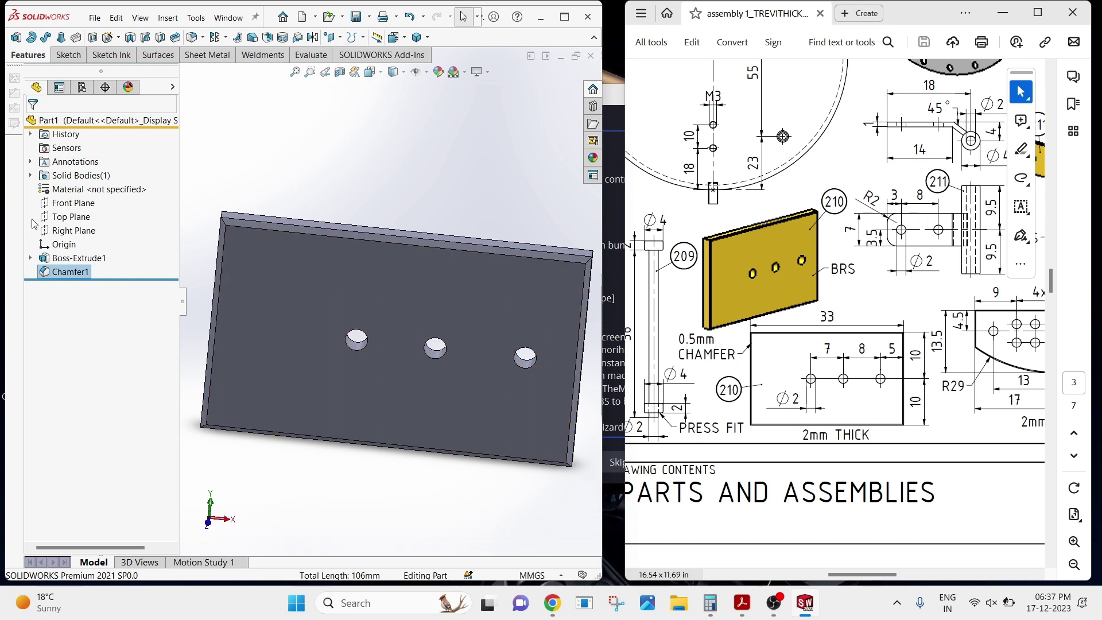
Assign Brass from the Copper Alloys library as the part material.
right_click(66, 194)
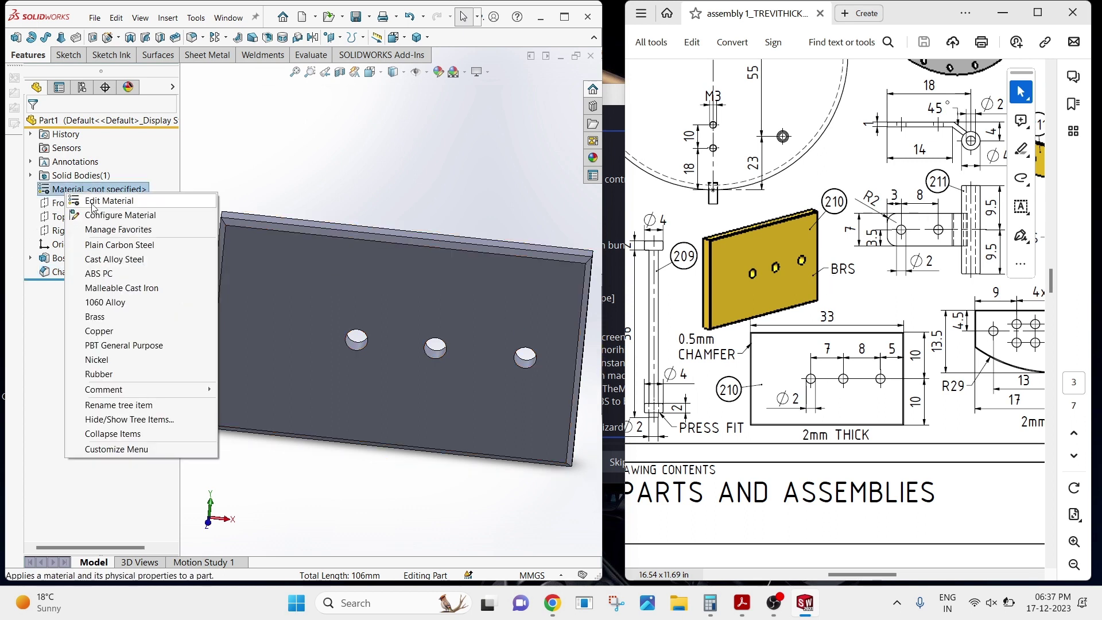
key("Escape")
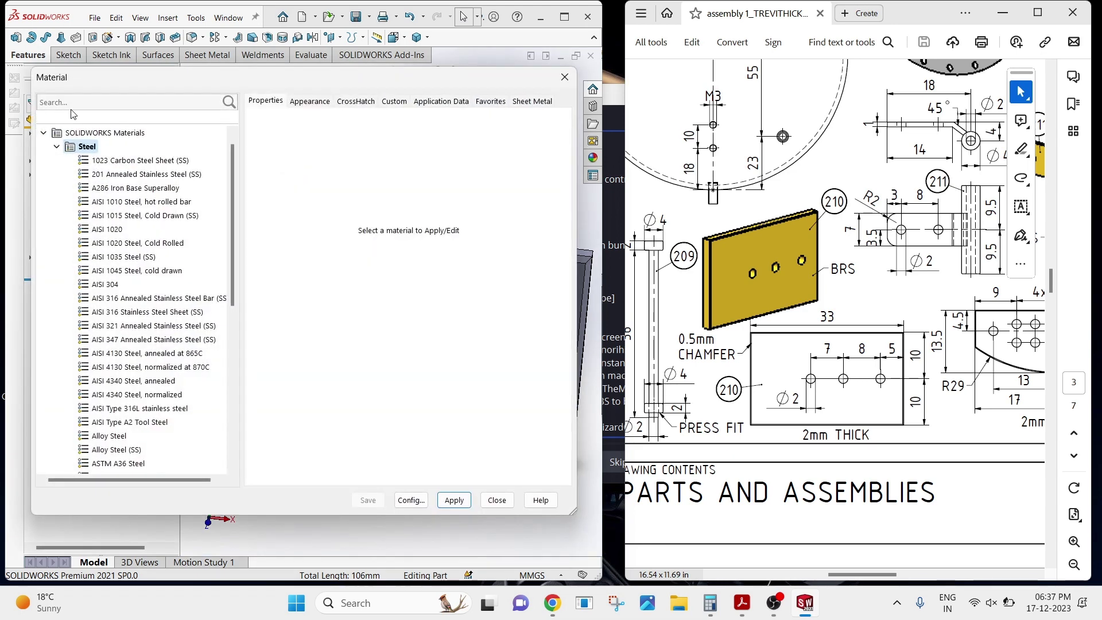
left_click(106, 101)
type("br")
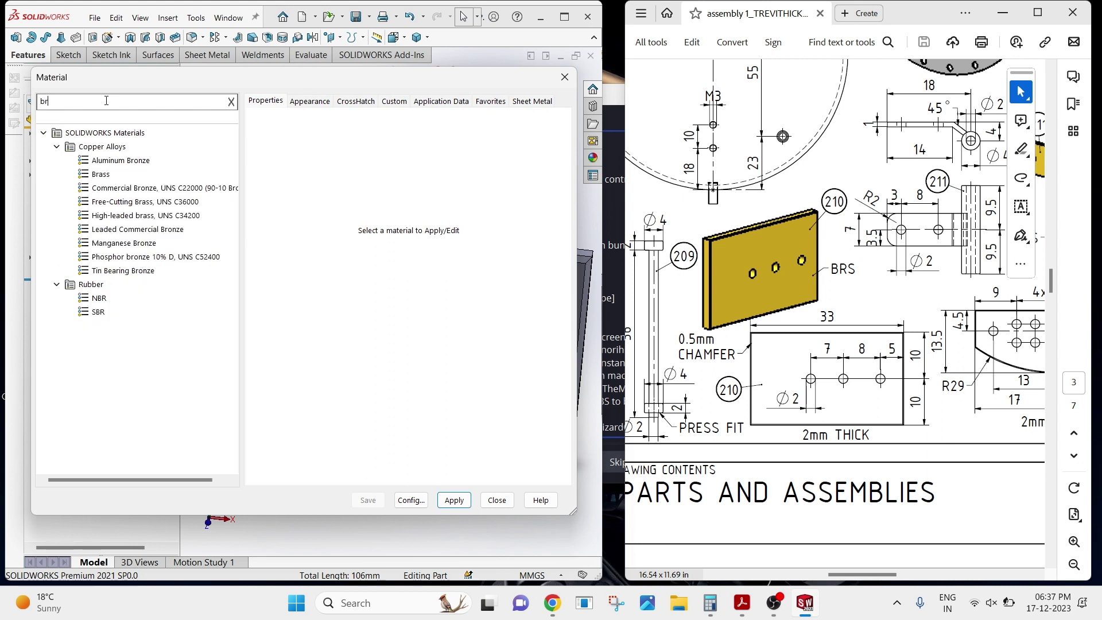
type("s")
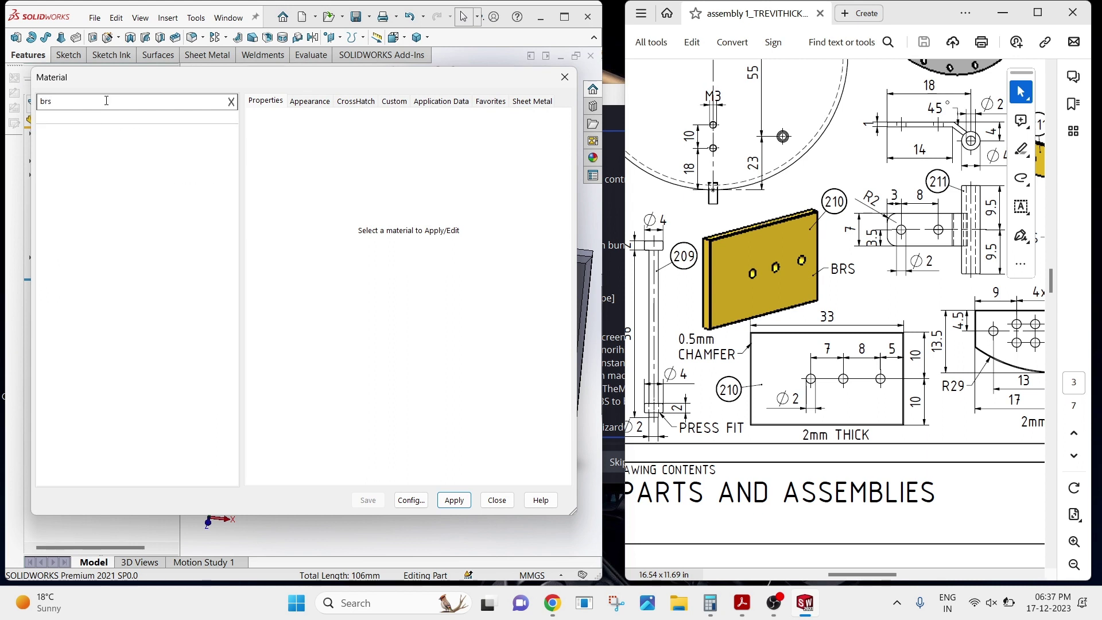
key("BackSpace")
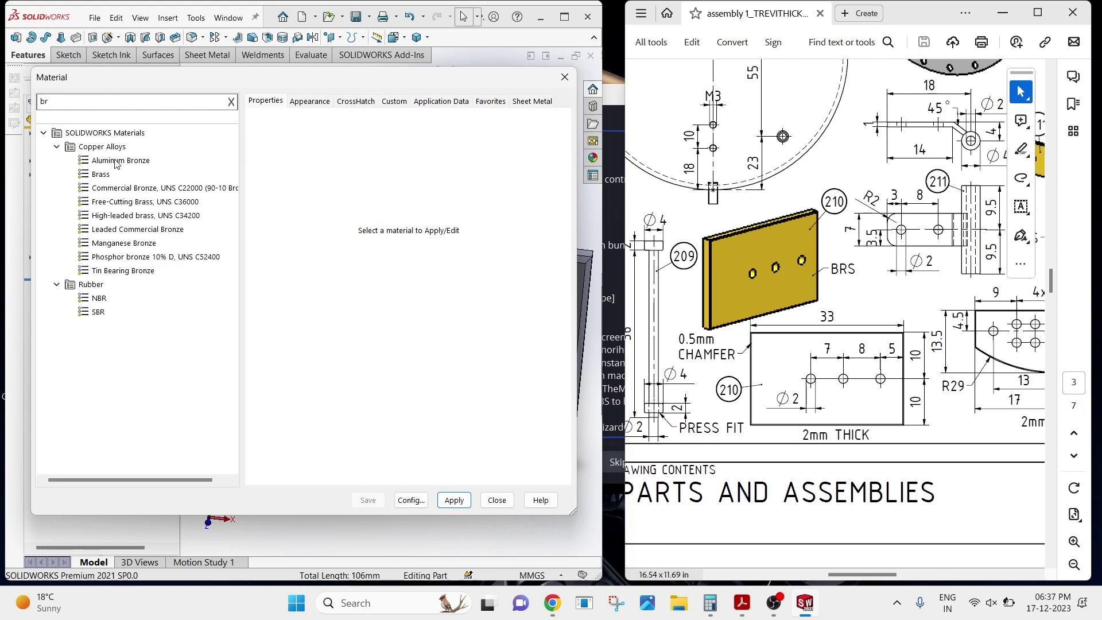
left_click(118, 175)
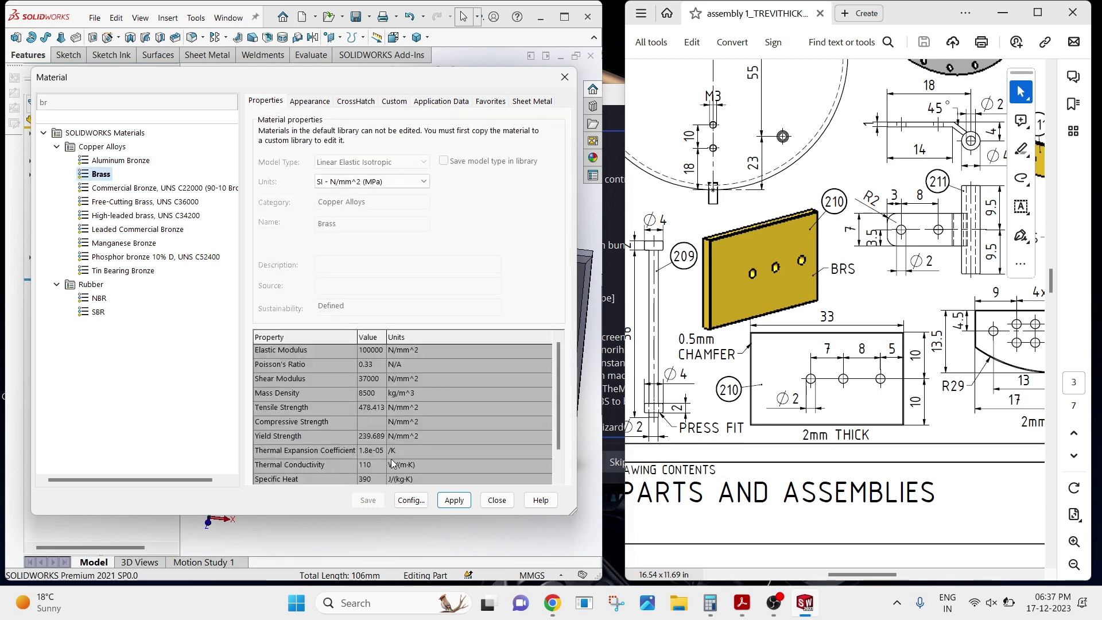
left_click(453, 500)
left_click(497, 499)
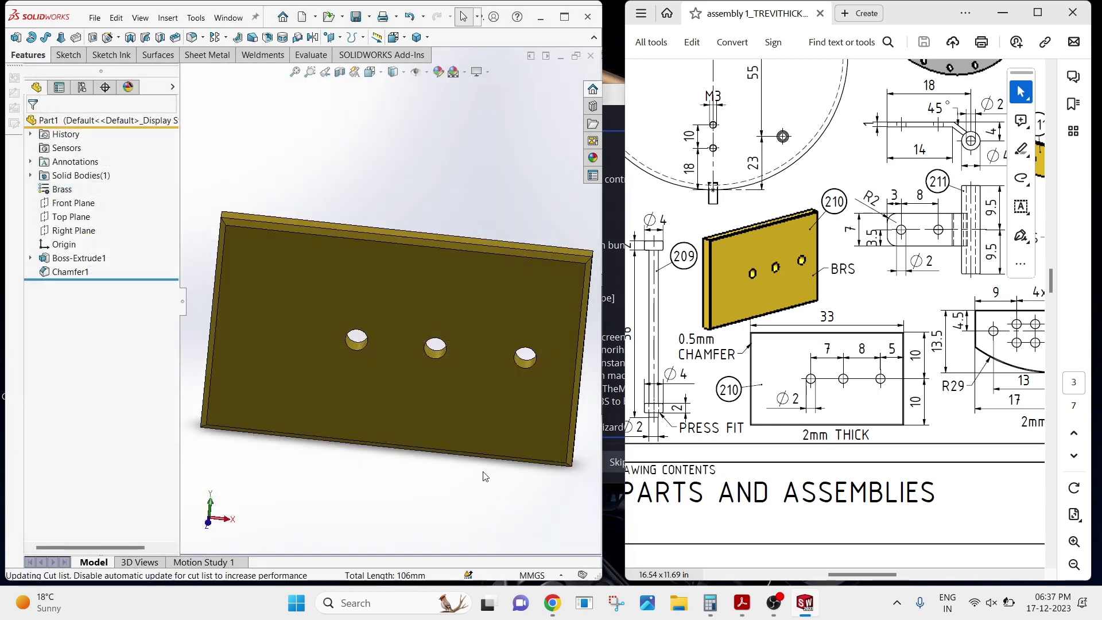